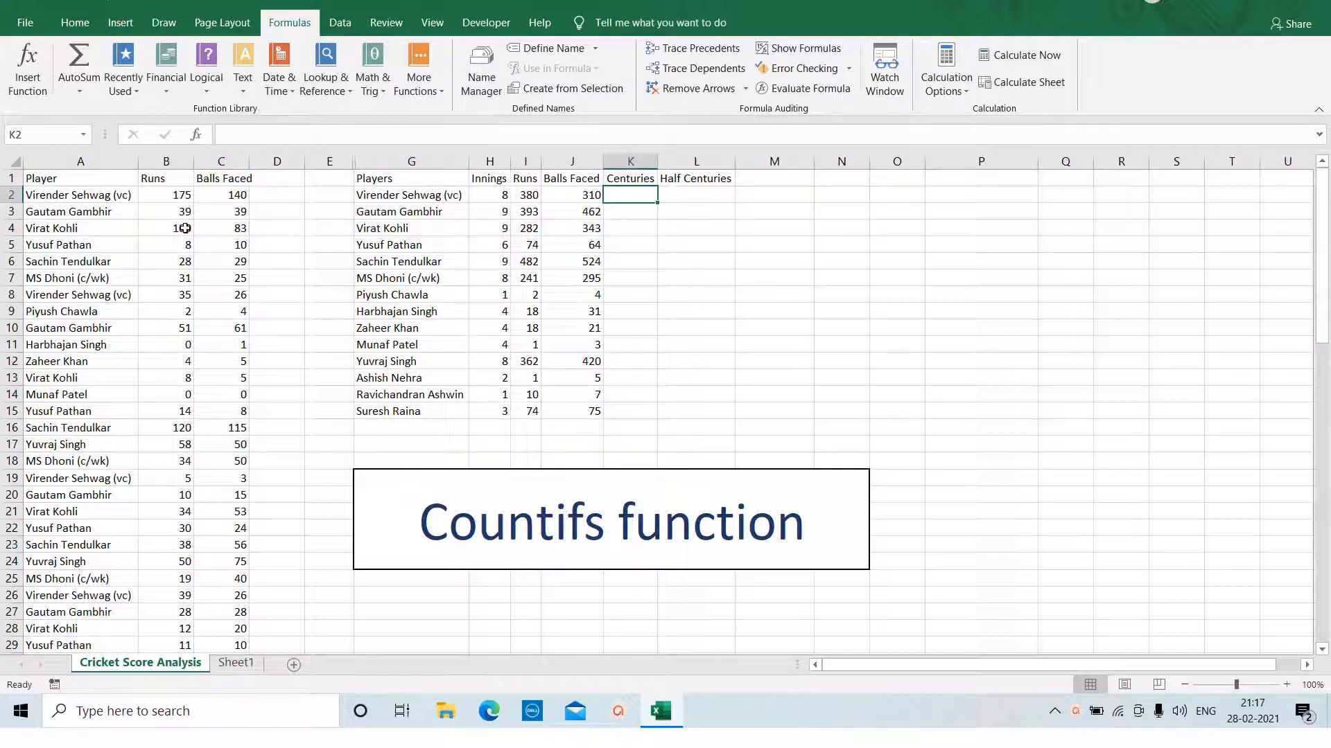
- Examine the individual innings scores in the Runs column, from row 2 down to row 22 and back
key(Left)
key(Left)
key(Left)
key(Left)
key(Left)
key(Left)
key(Left)
key(Left)
key(Left)
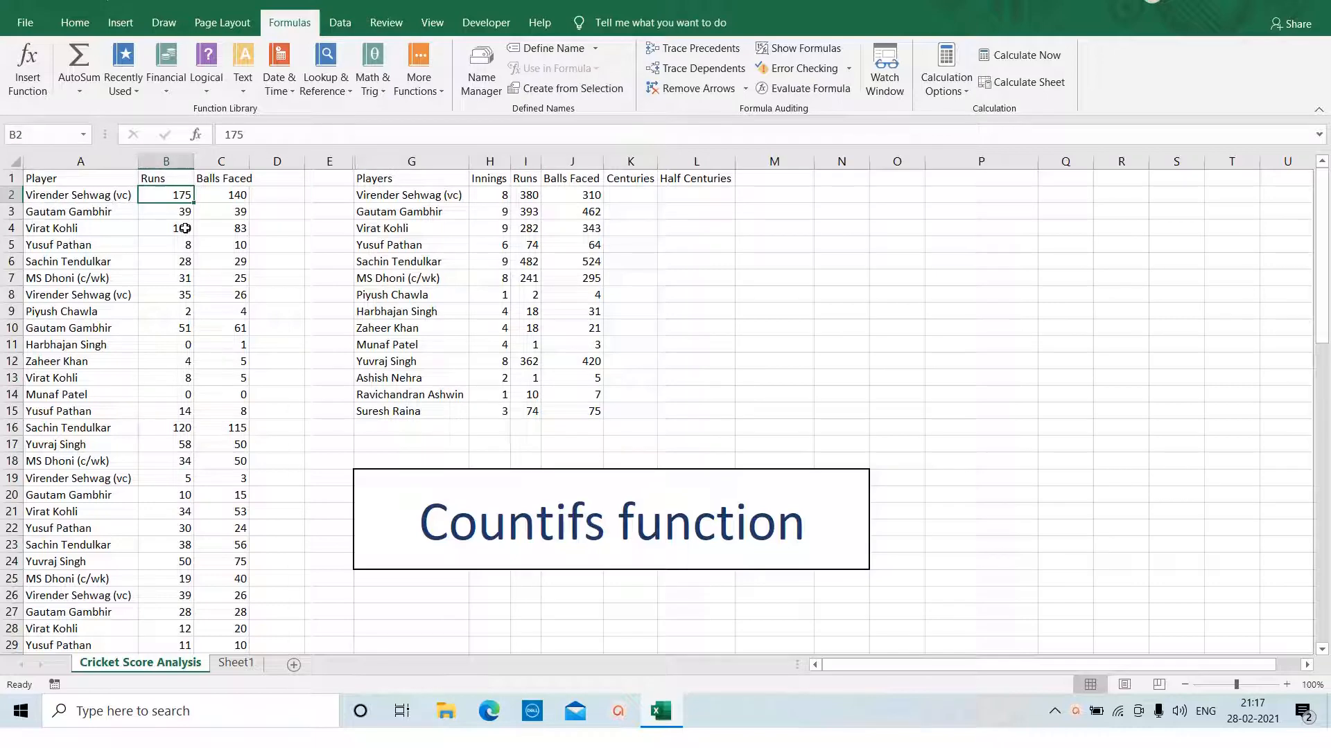
key(Down)
key(Down)
key(Down)
key(Down)
key(Down)
key(Down)
key(Down)
key(Down)
key(Down)
key(Down)
key(Down)
key(Down)
key(Down)
key(Down)
key(Down)
key(Down)
key(Down)
key(Down)
key(Down)
key(Down)
key(Down)
key(Down)
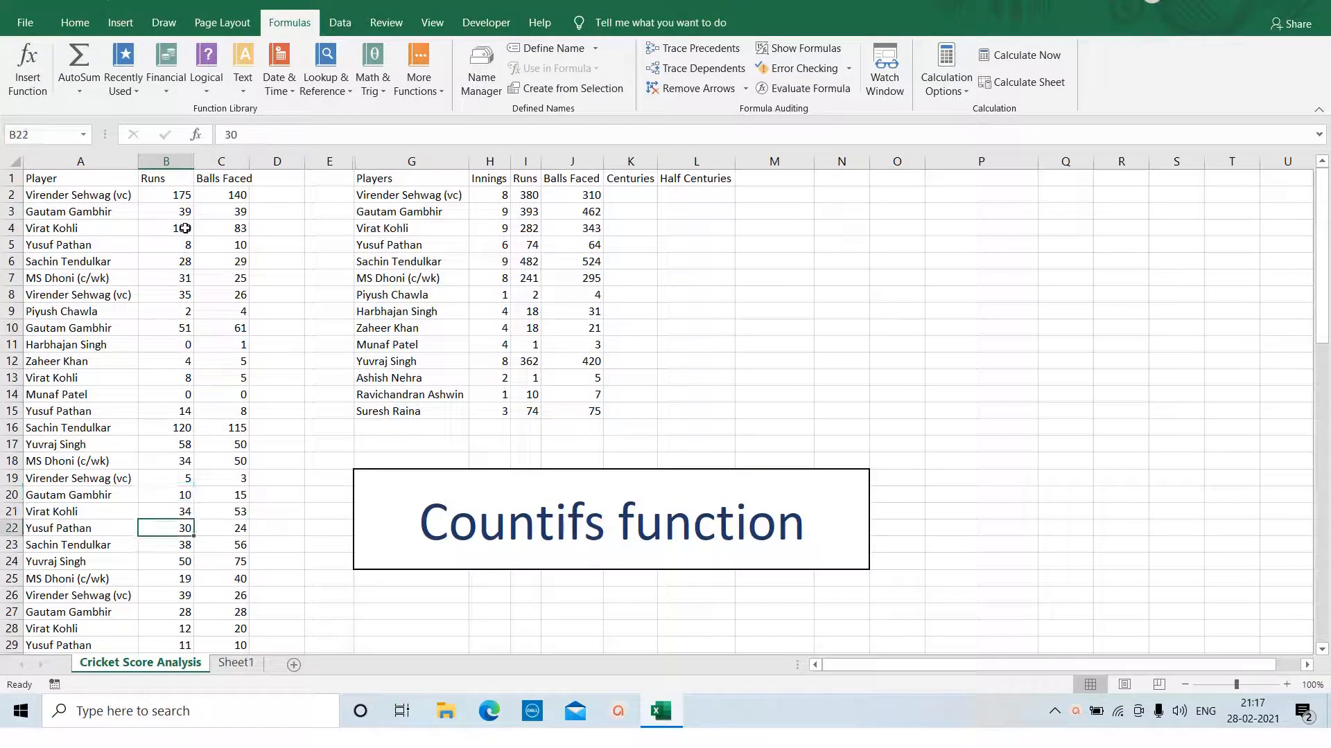
key(Up)
key(Up)
key(Up)
key(Up)
key(Up)
key(Up)
key(Up)
key(Up)
key(Up)
key(Up)
key(Up)
key(Up)
key(Up)
key(Up)
key(Up)
key(Up)
key(Up)
key(Up)
key(Up)
key(Up)
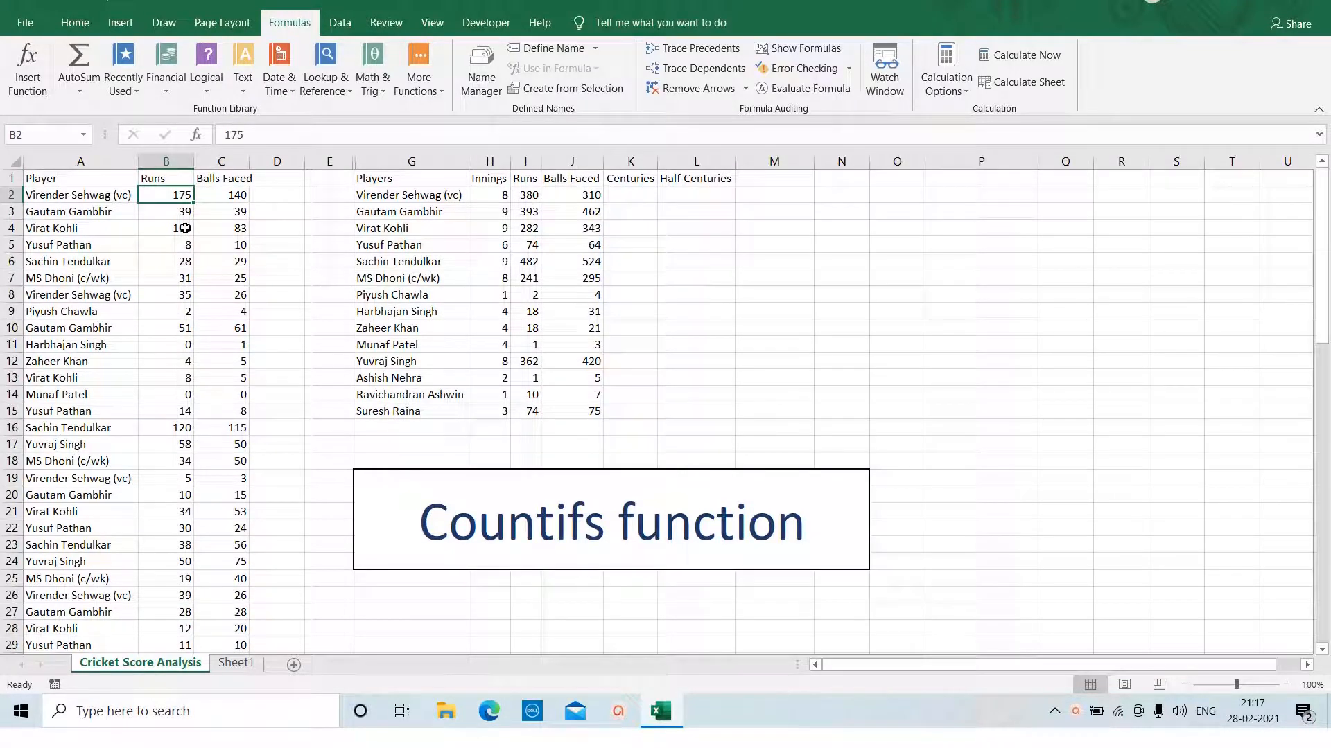
- Start a COUNTIFS formula in K2 under Centuries with criteria range A2:A77 and player cell G2 as its criterion
key(Right)
key(Right)
key(Right)
key(Right)
key(Right)
key(Right)
key(Right)
key(Right)
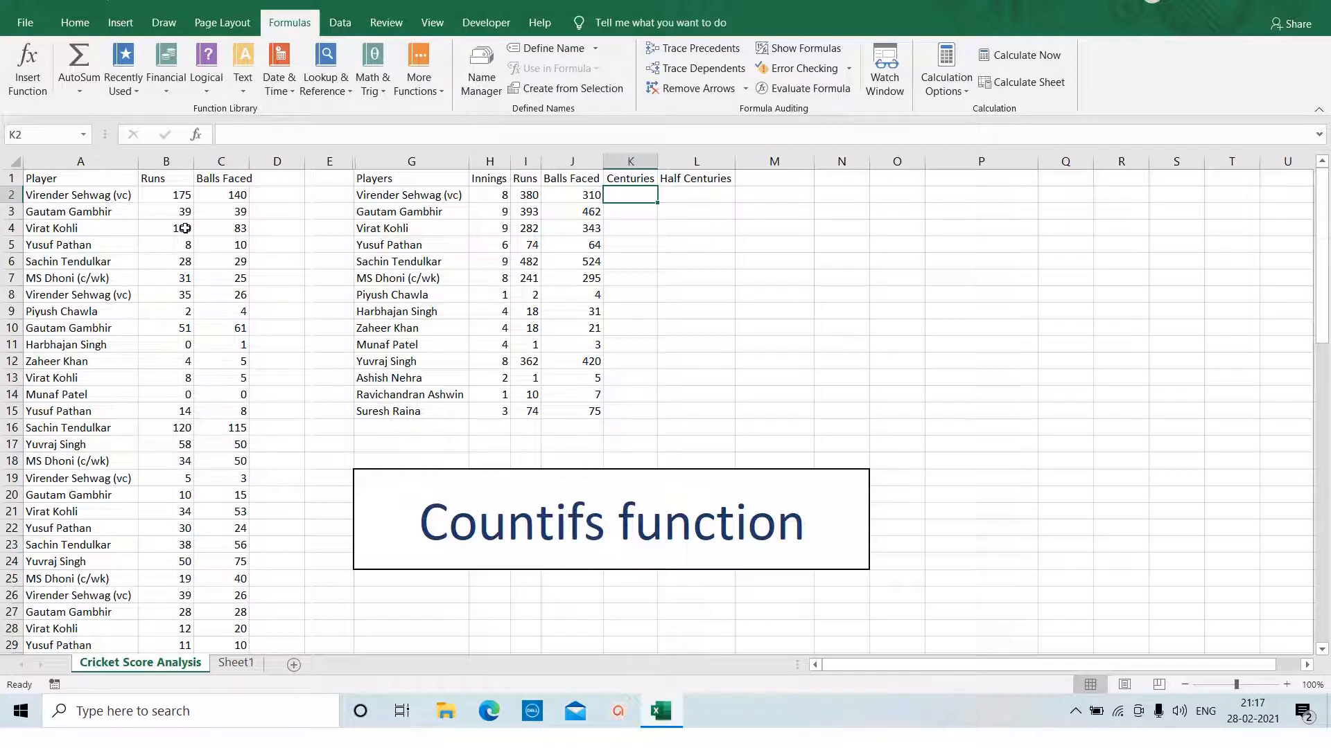
text(=countifs)
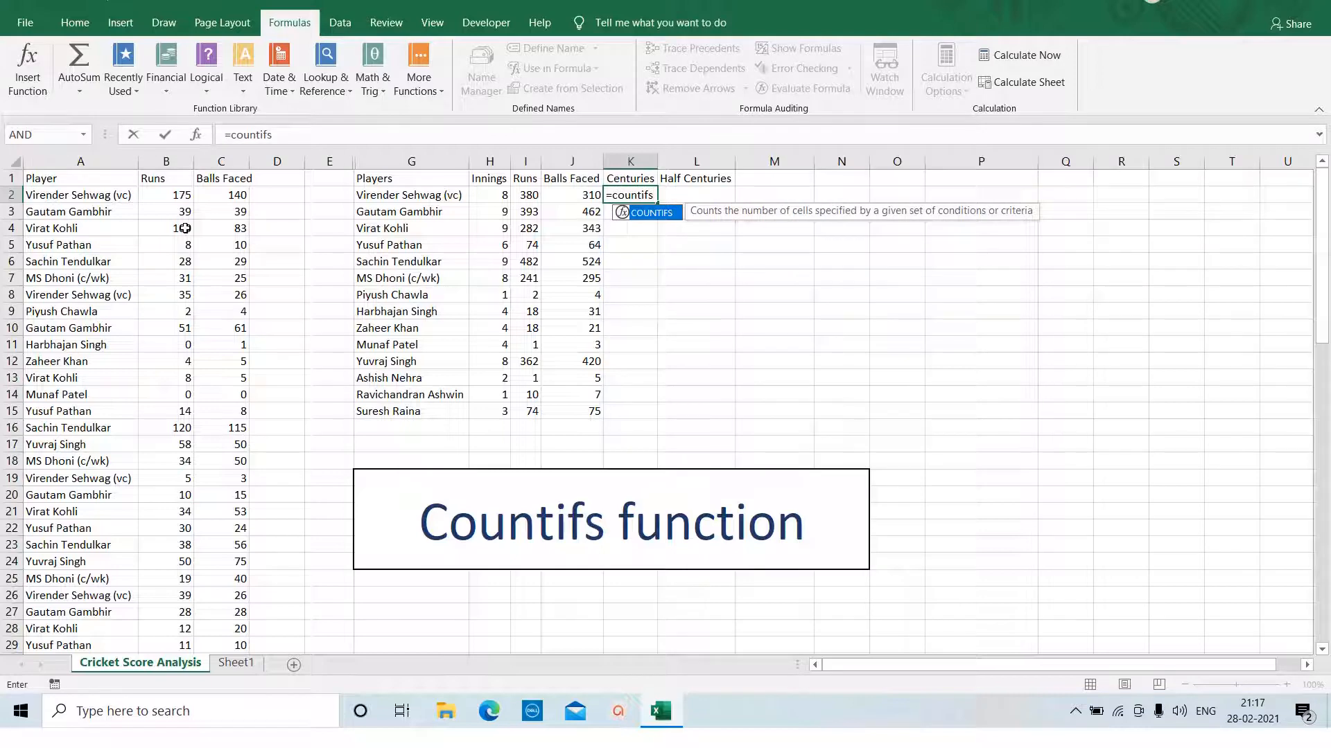
text(()
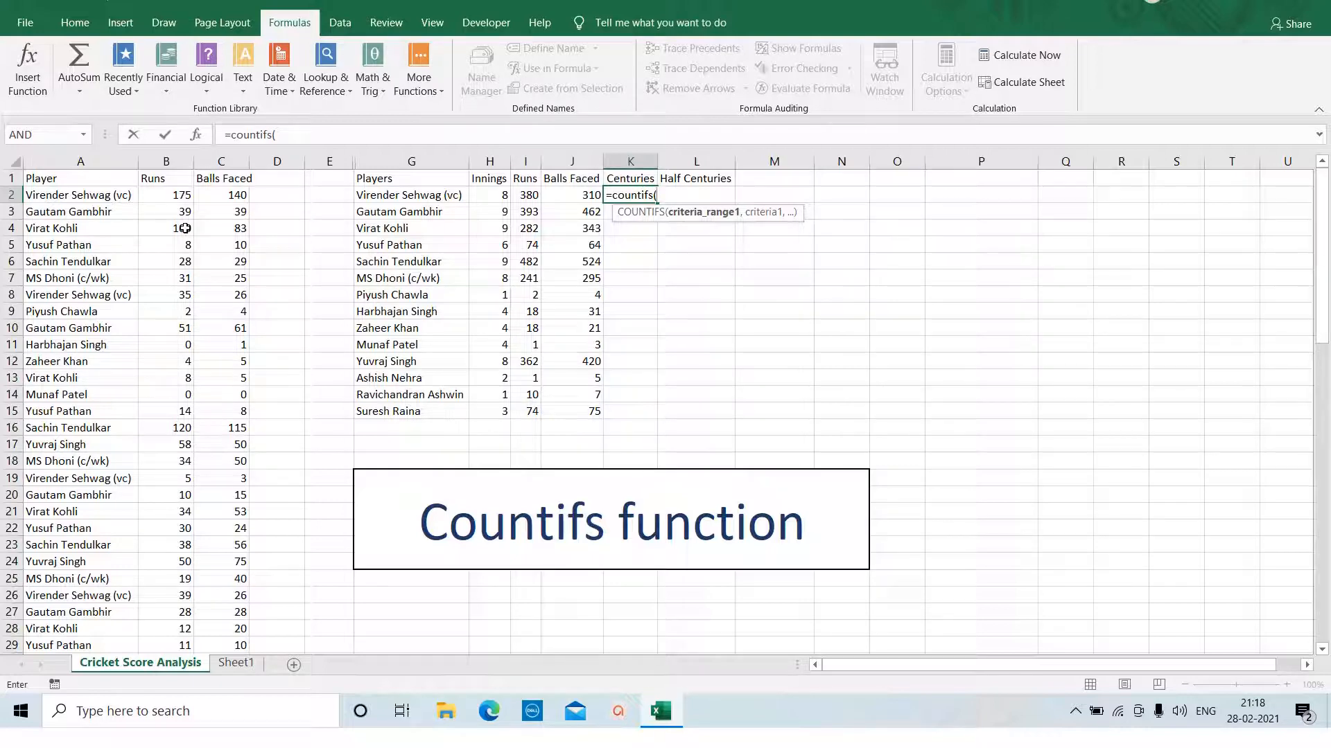
click(87, 192)
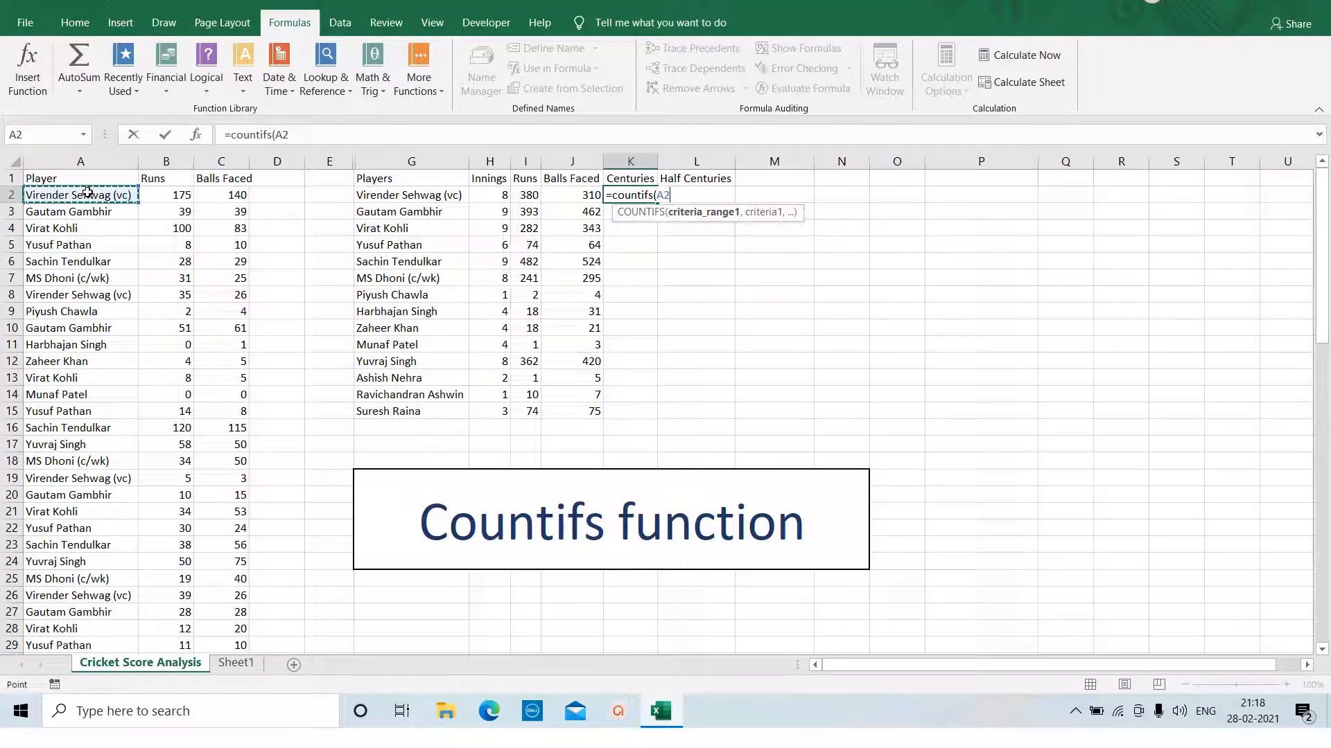
drag(87, 192, 142, 648)
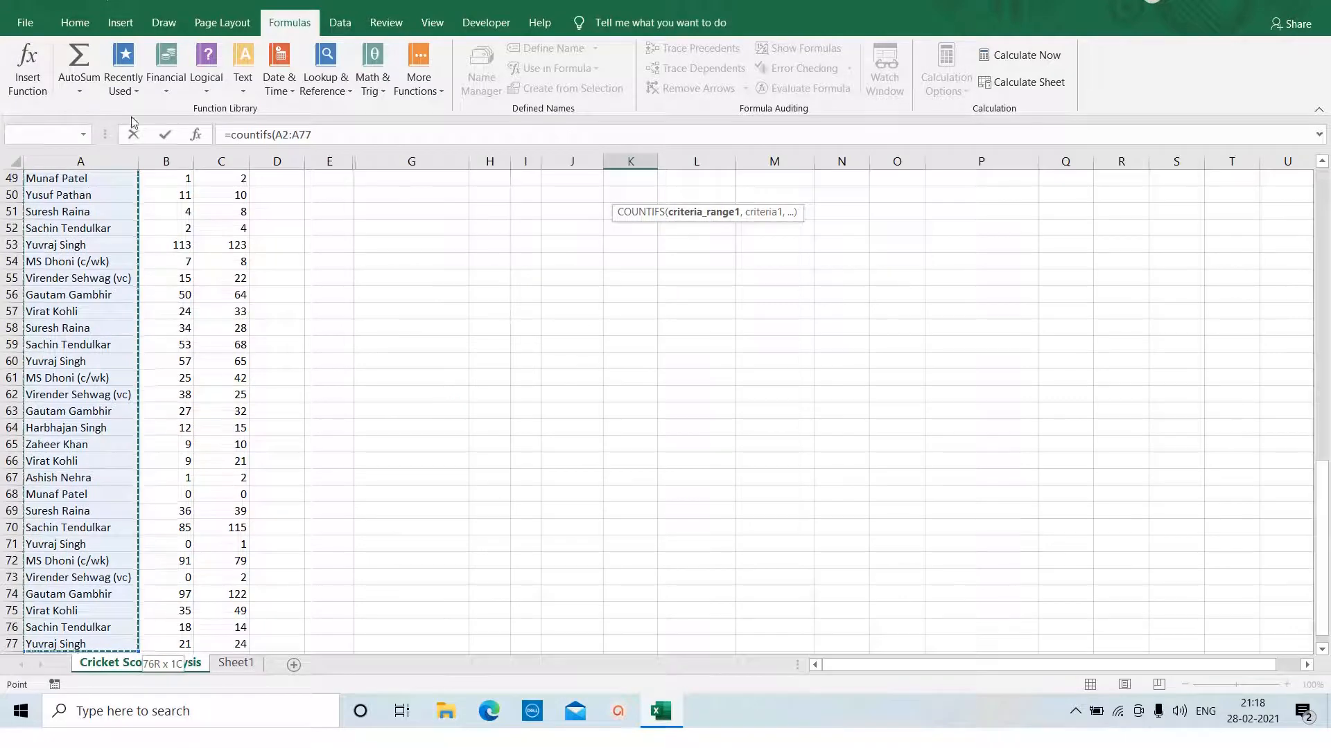
click(332, 133)
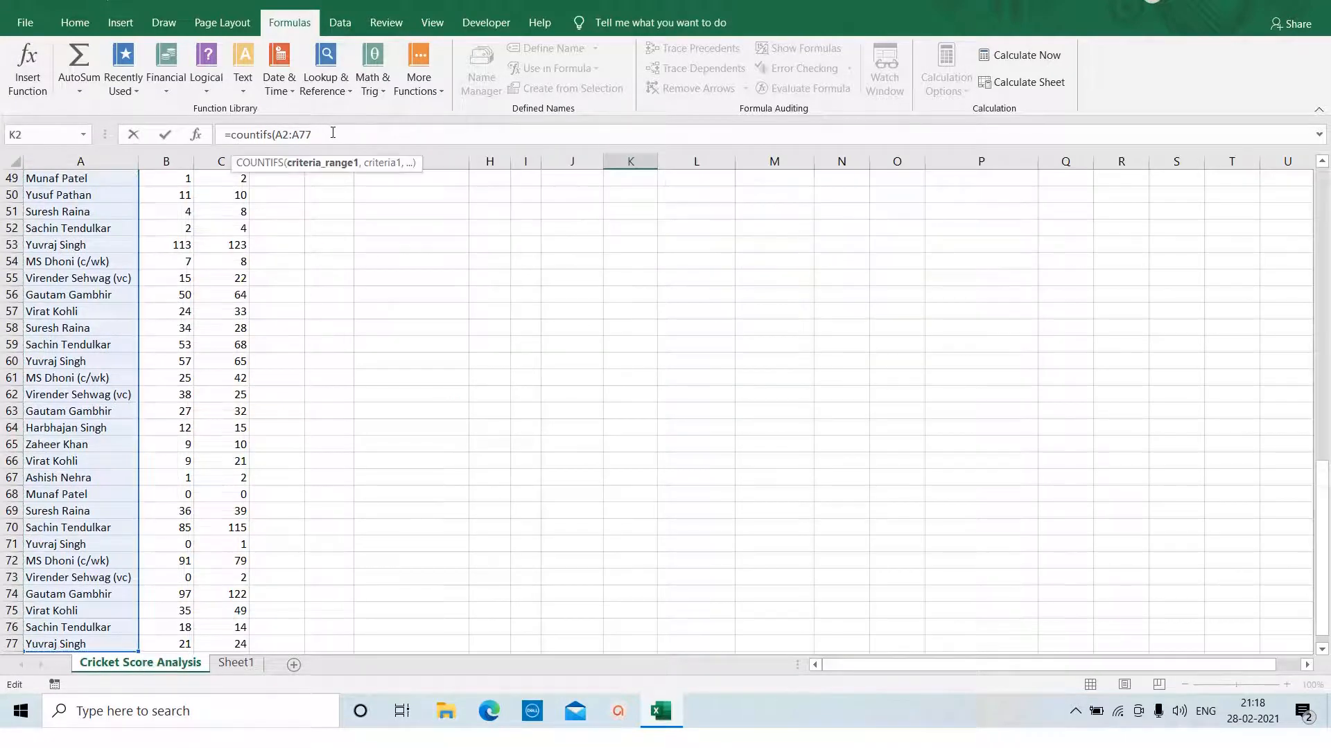
text(,)
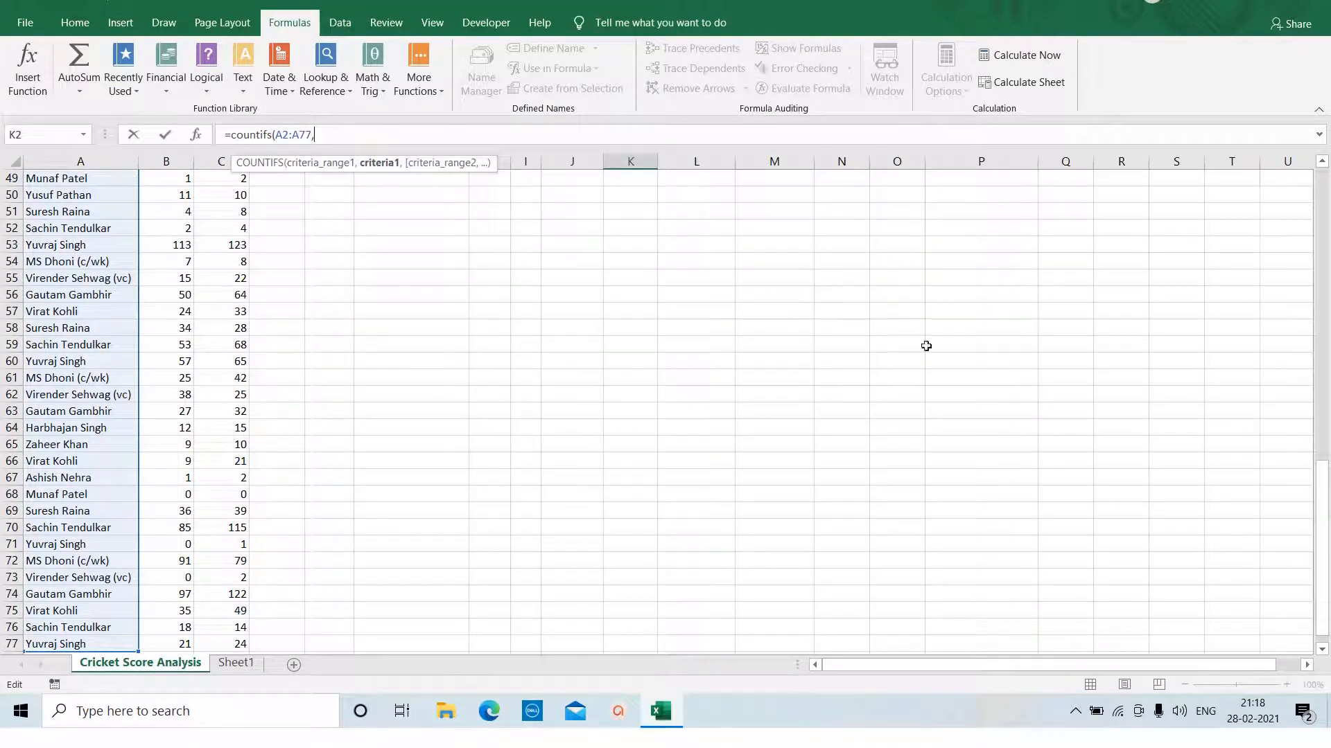
drag(1322, 473, 1323, 181)
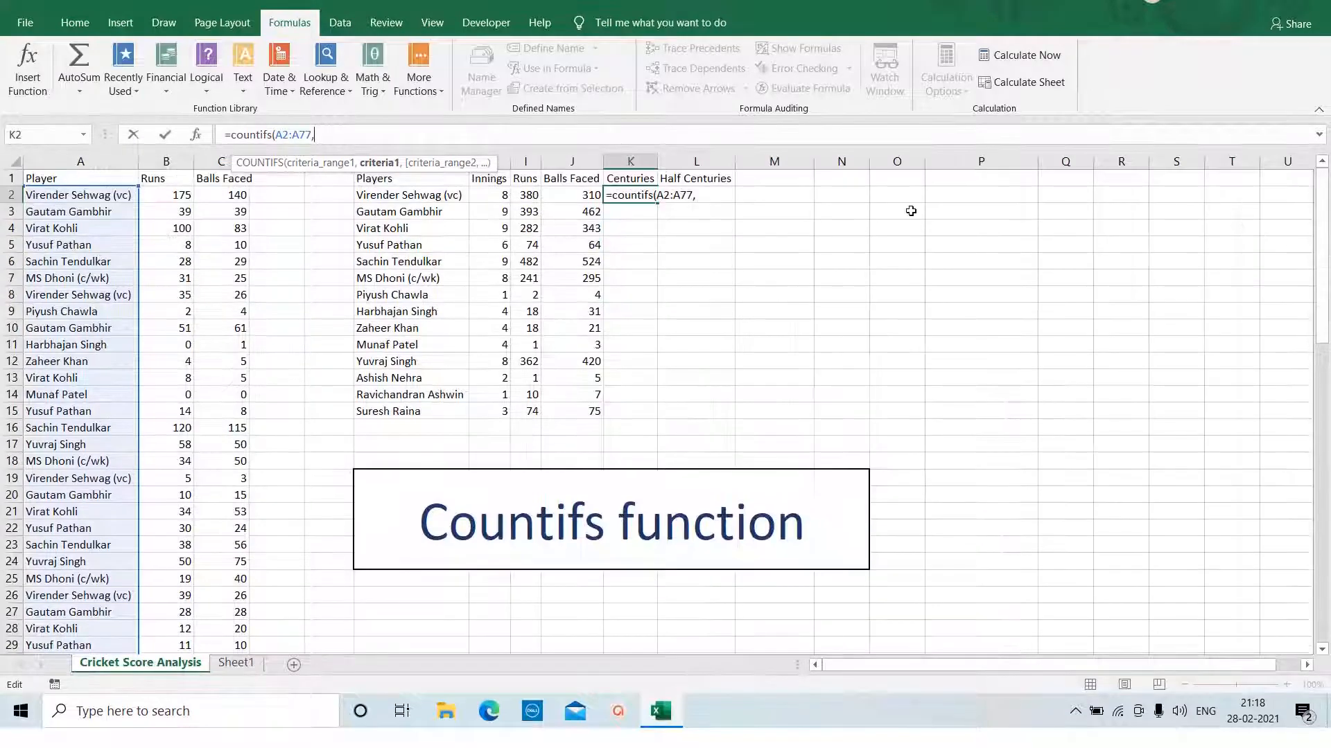
click(418, 197)
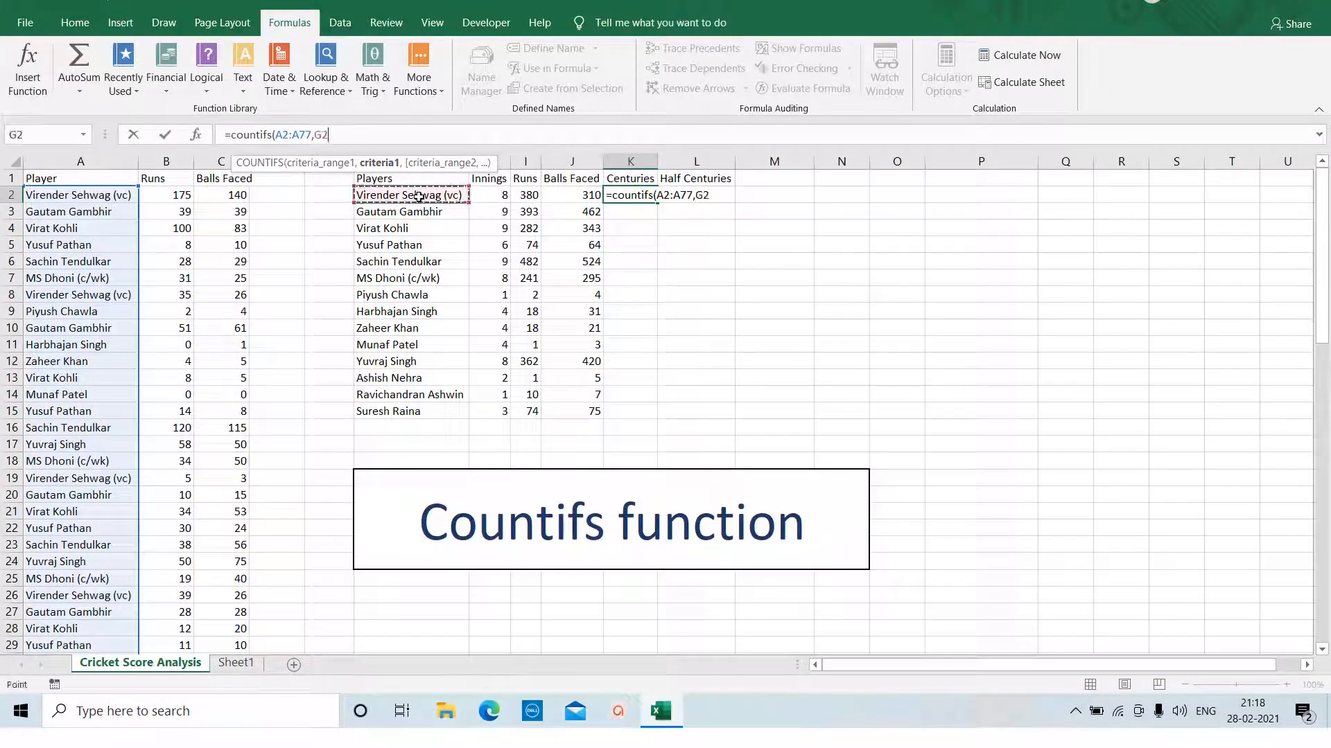
text(,)
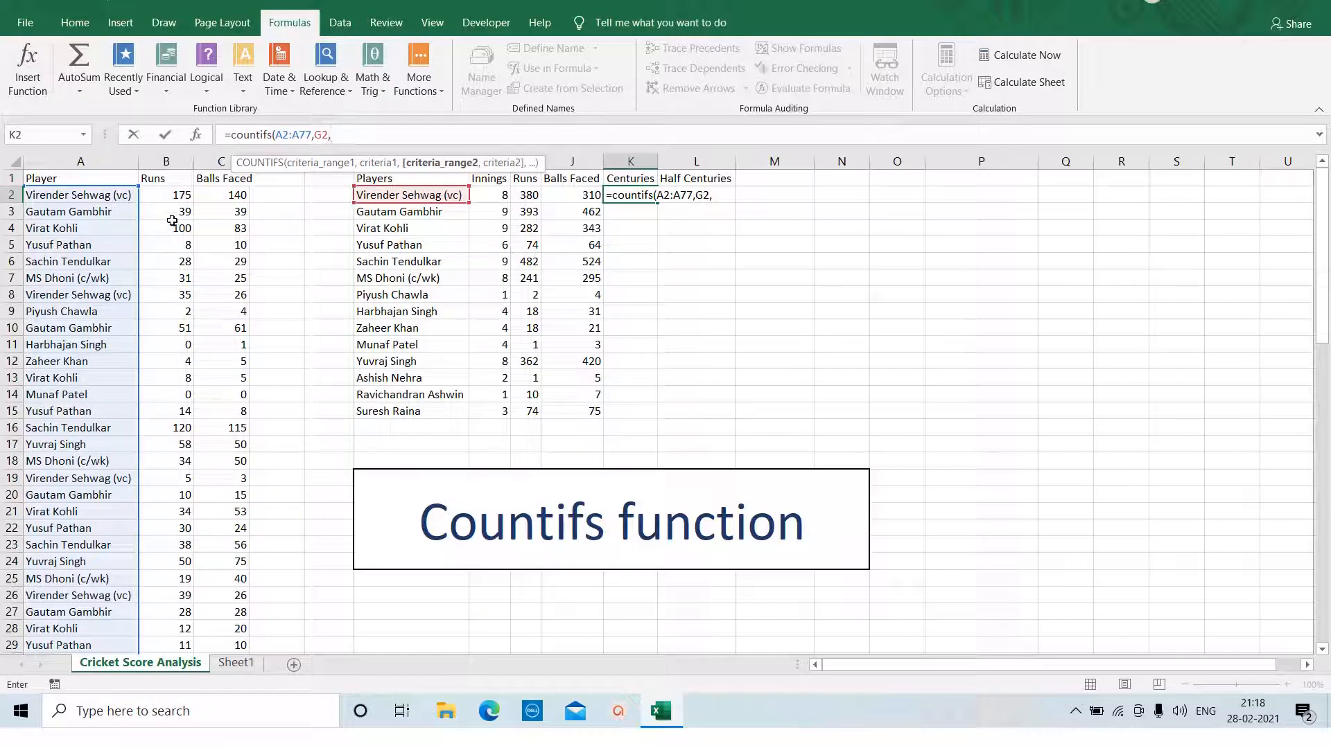
- Complete the K2 formula with second criteria range B2:B77 and criterion ">=100", and reselect the cell
click(180, 197)
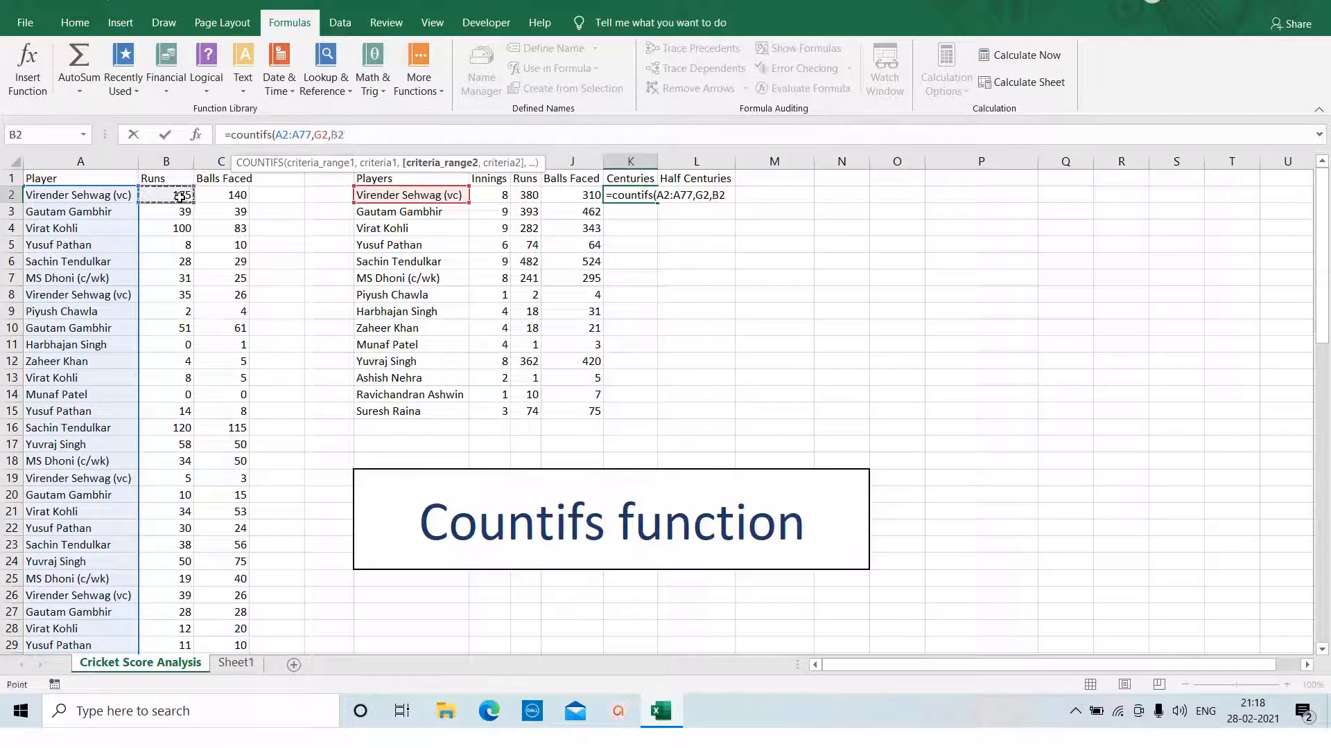
key(ctrl+shift+Down)
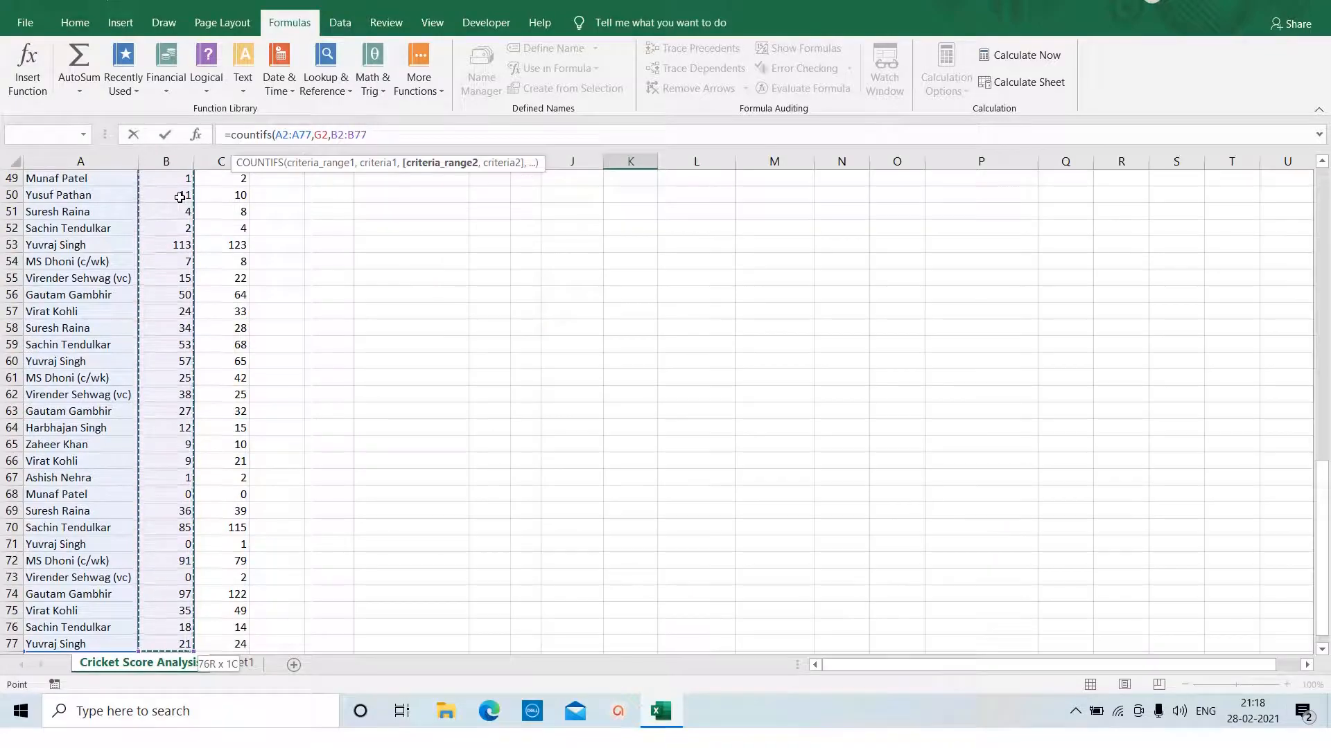
text(,")
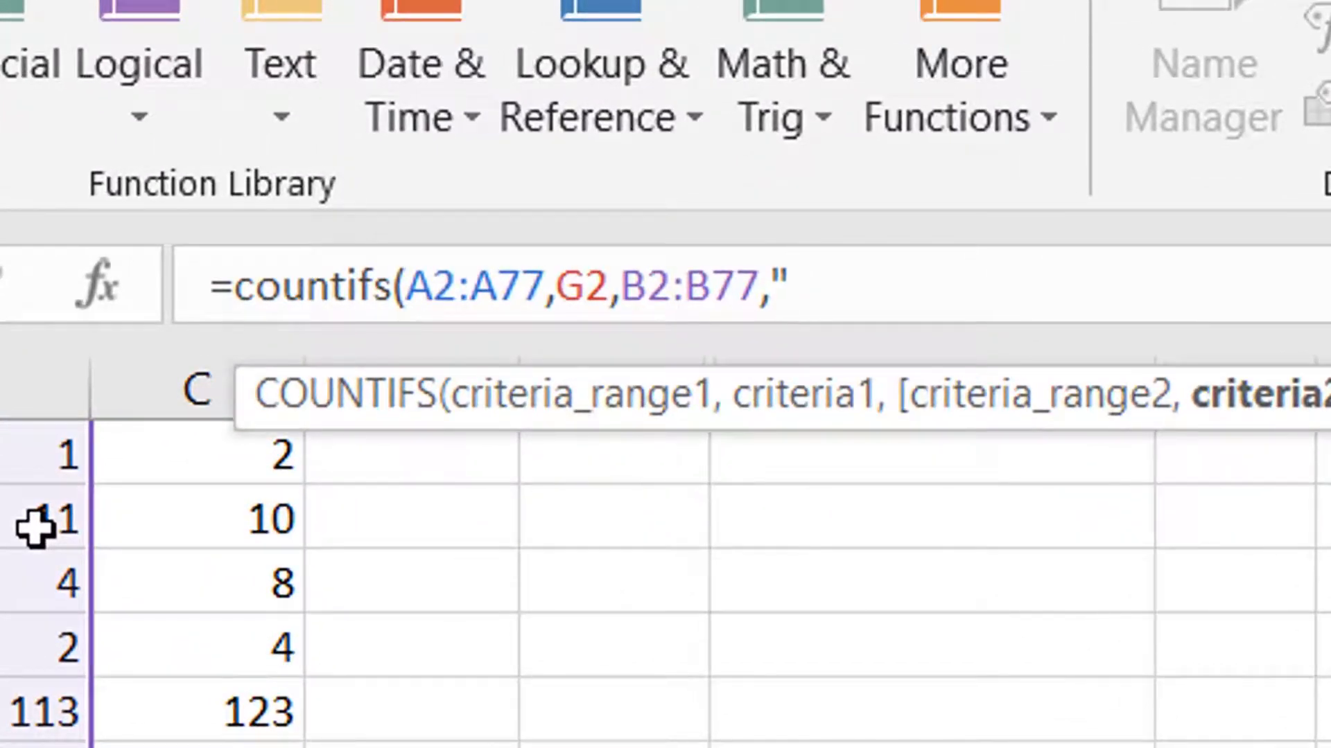
text(>=100)
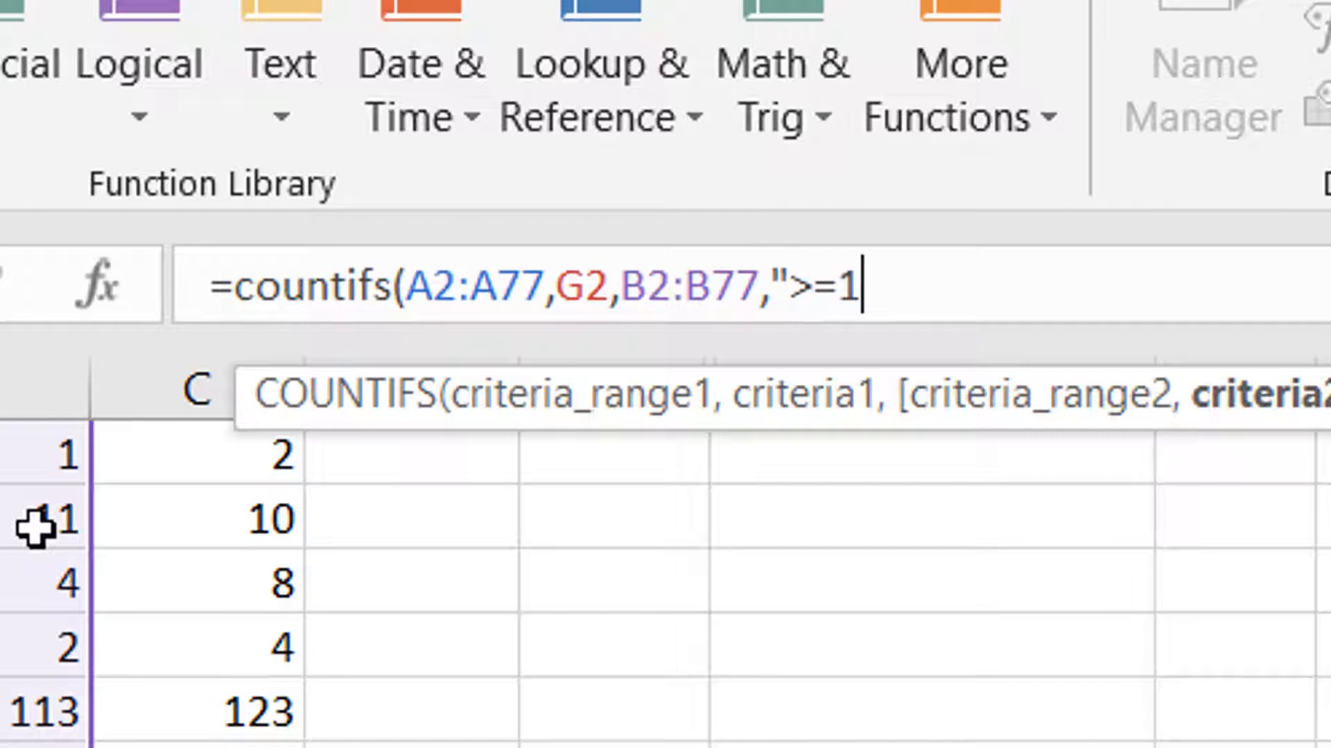
text("))
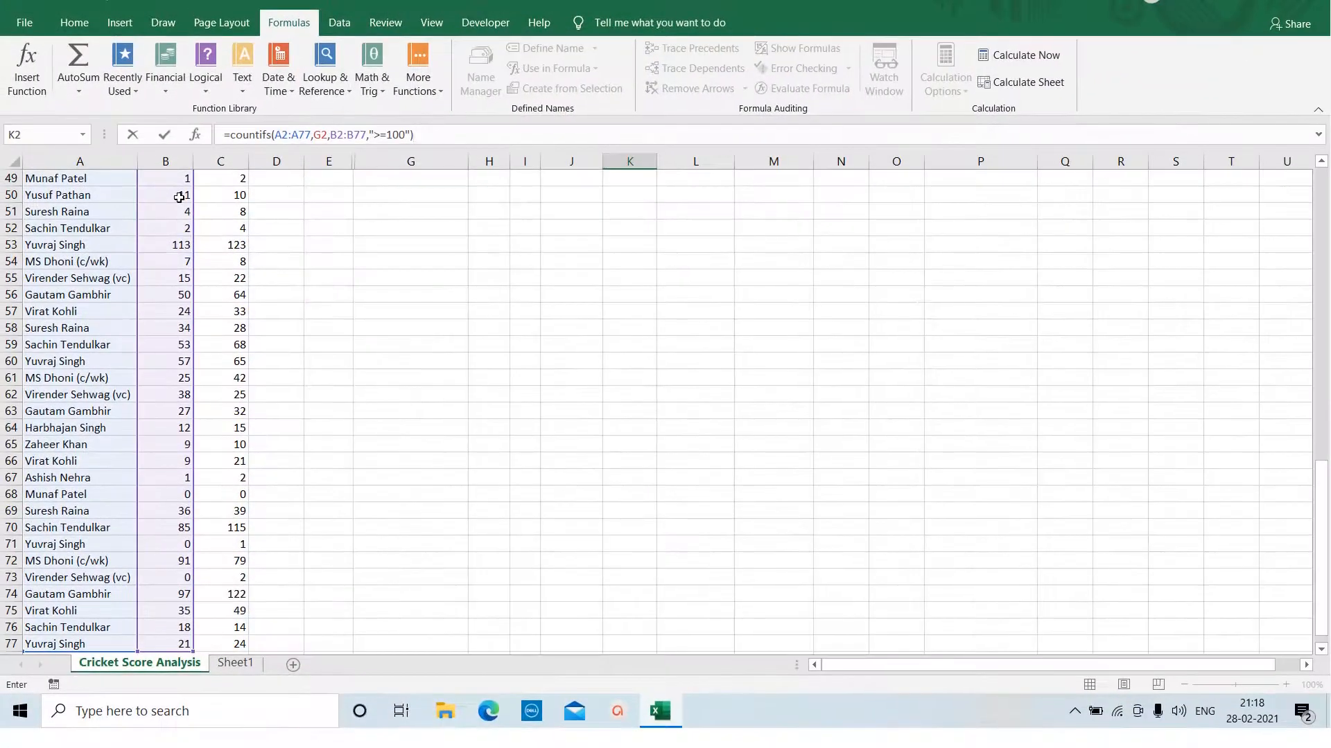
key(Return)
scroll(179, 197, up, 1)
key(Up)
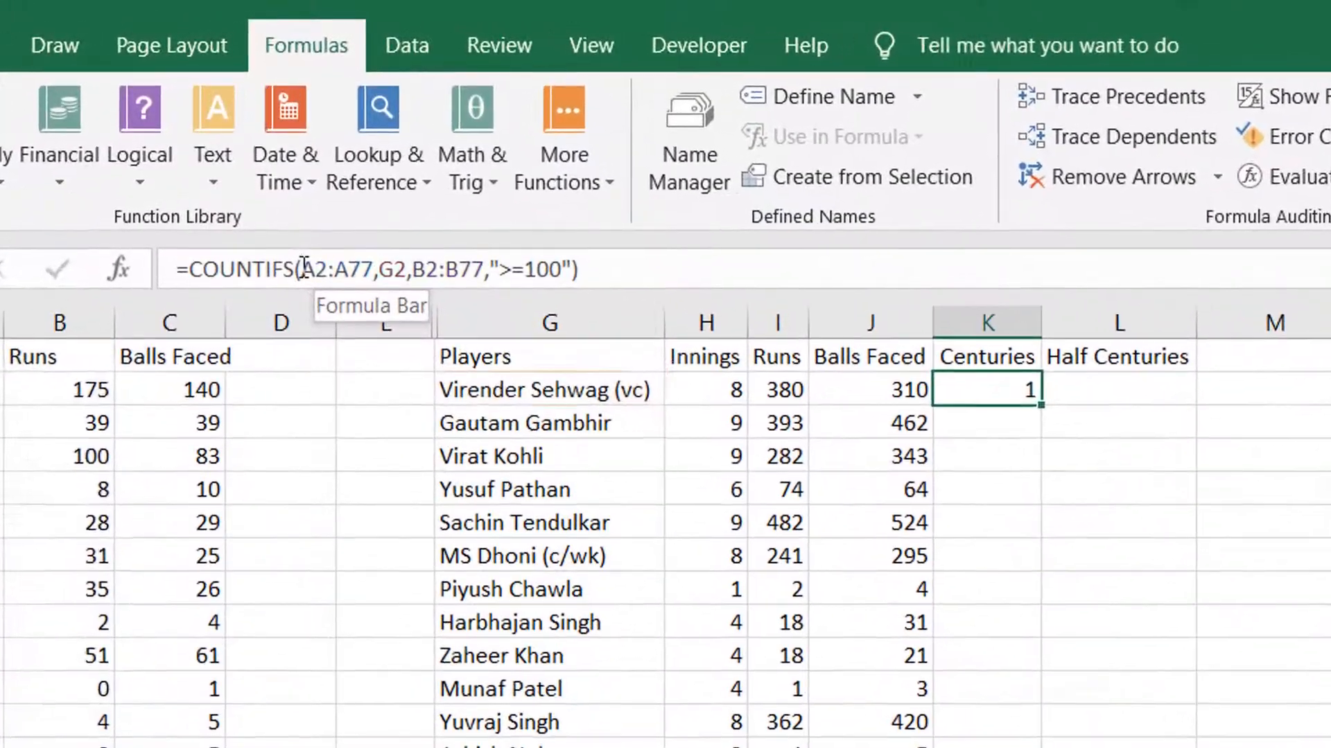
- Make the references A2:A77, G2 and B2:B77 in the K2 formula absolute
click(297, 217)
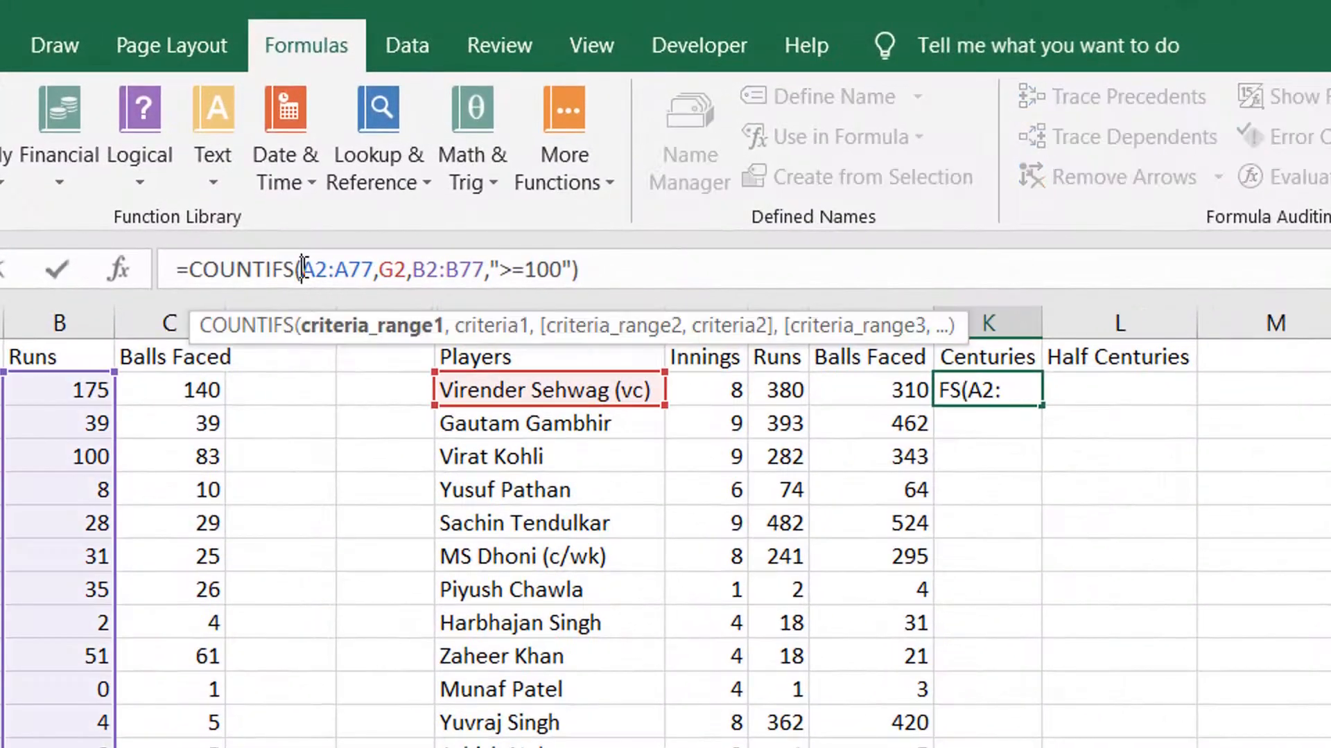
double_click(298, 216)
key(shift+Right)
key(shift+Right)
key(shift+Right)
key(shift+Right)
key(shift+Right)
key(shift+Right)
key(shift+Right)
key(shift+Right)
key(shift+Right)
key(shift+Right)
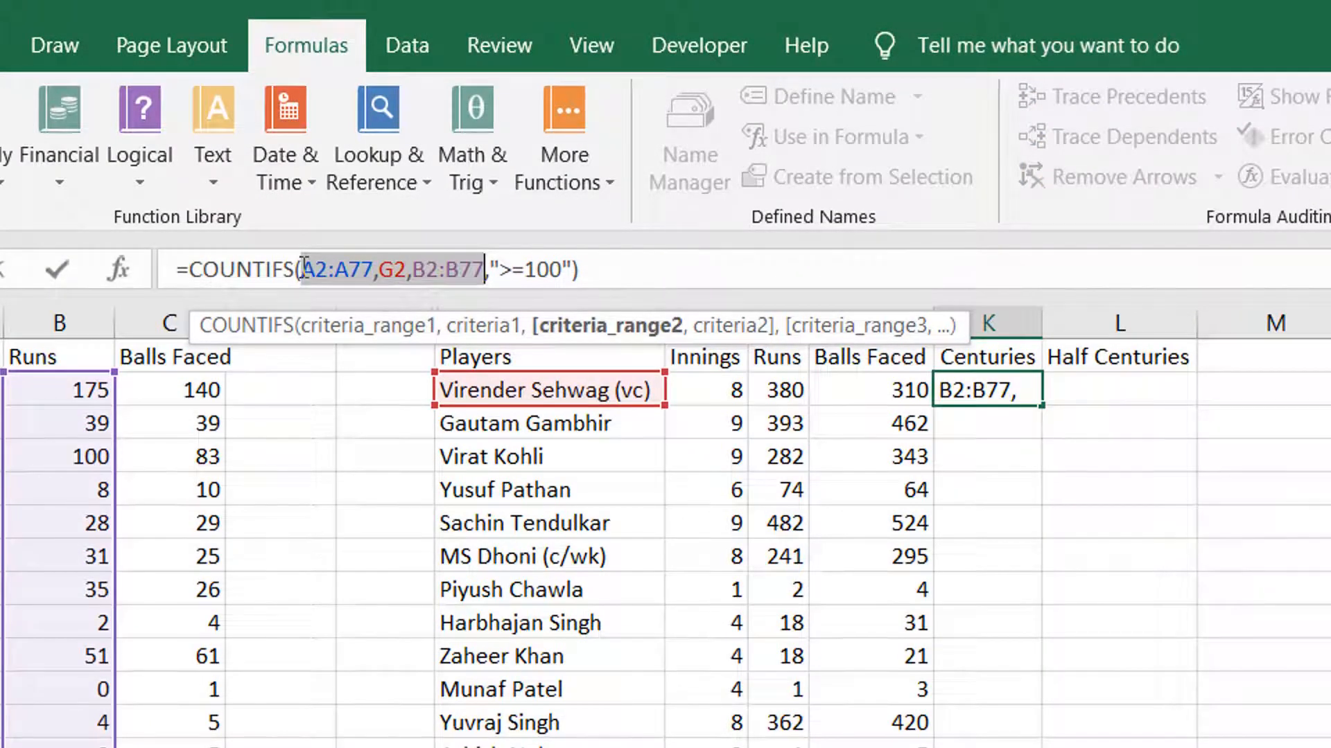
key(F4)
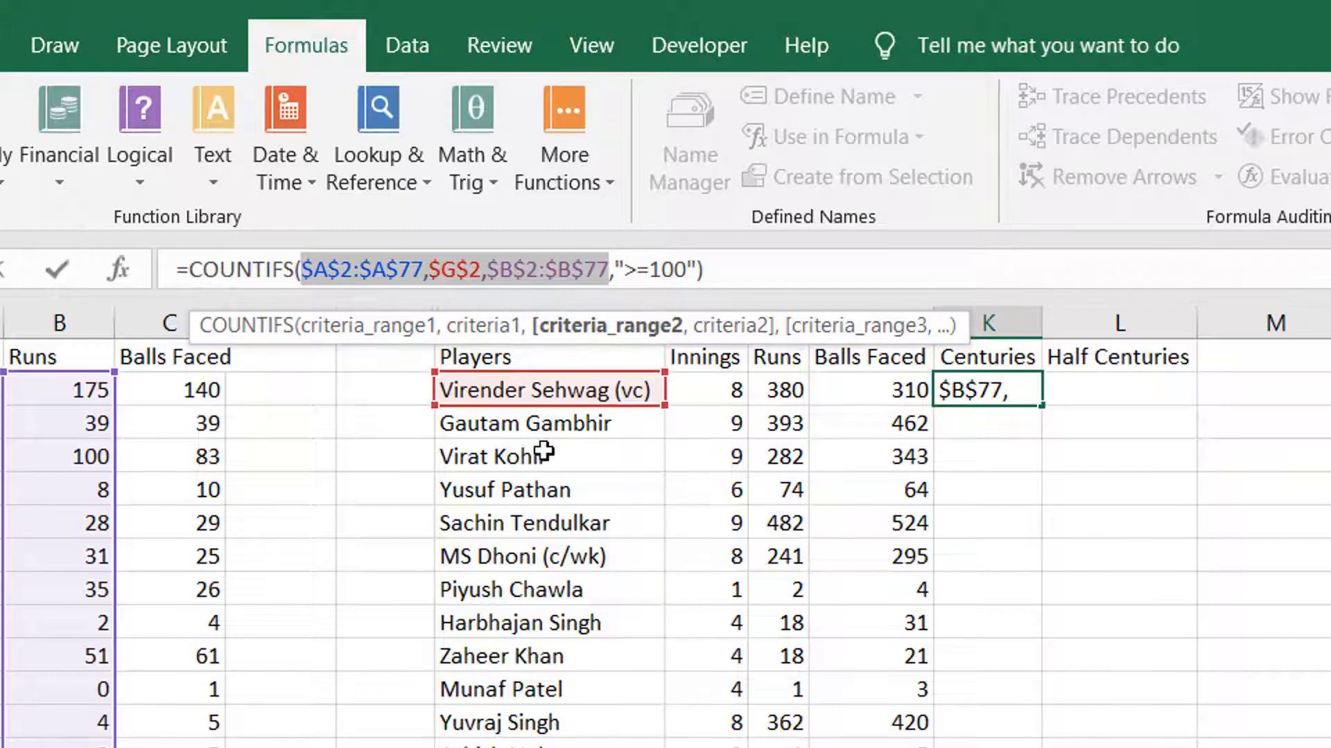
- Change the player criterion in the K2 formula to $G2 so only its column is locked, and commit the formula
click(484, 267)
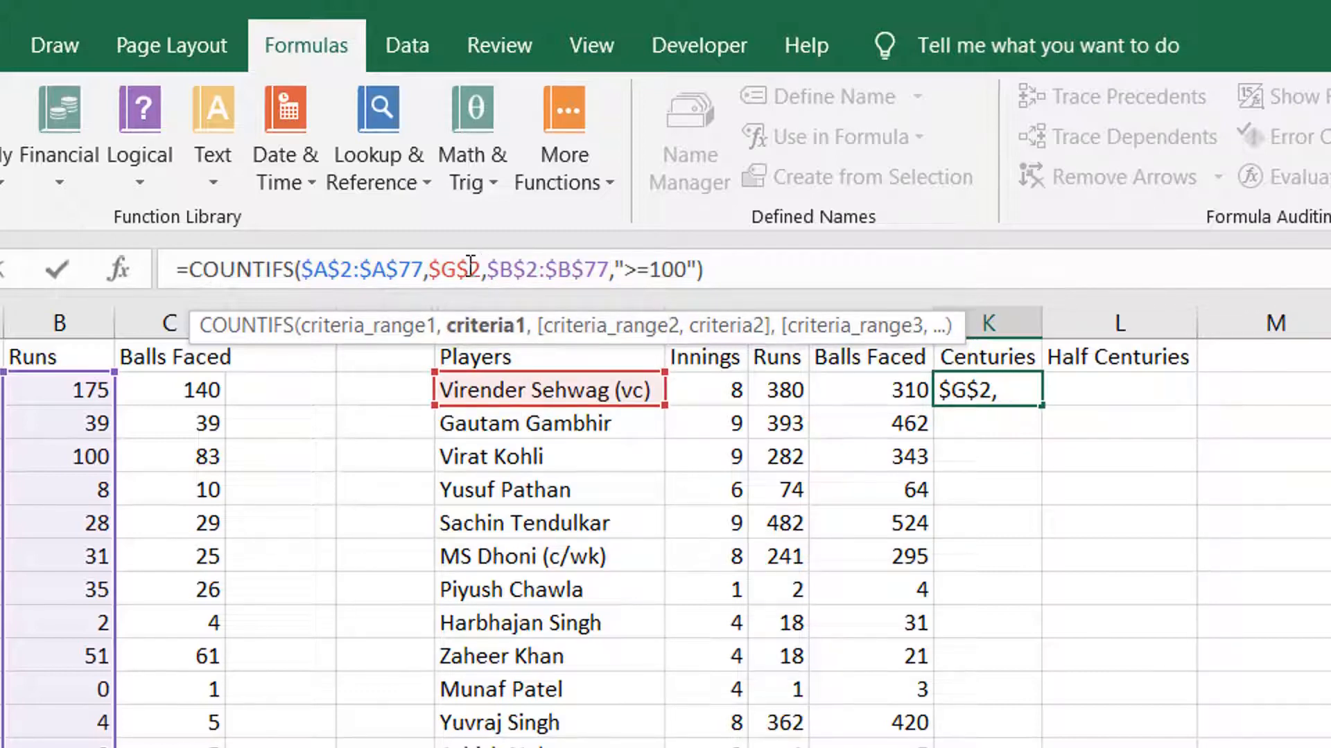
click(470, 267)
key(BackSpace)
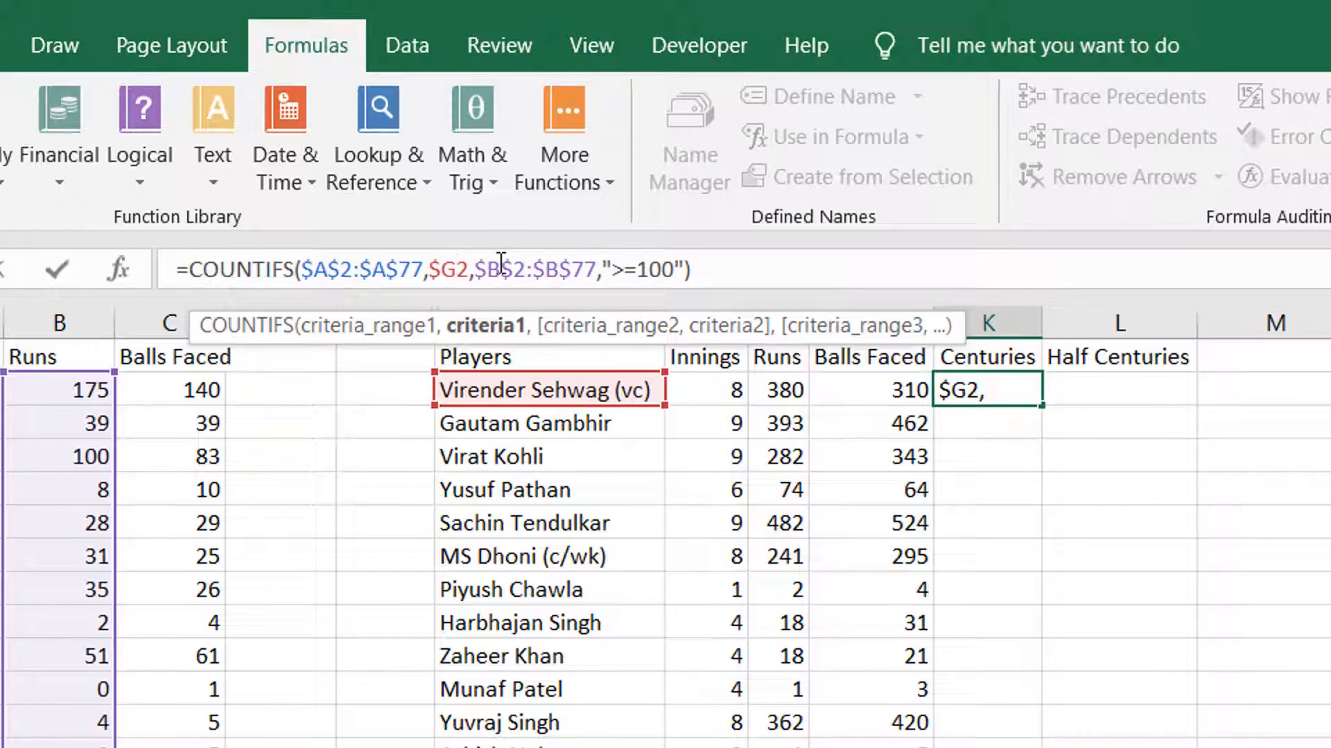
click(714, 268)
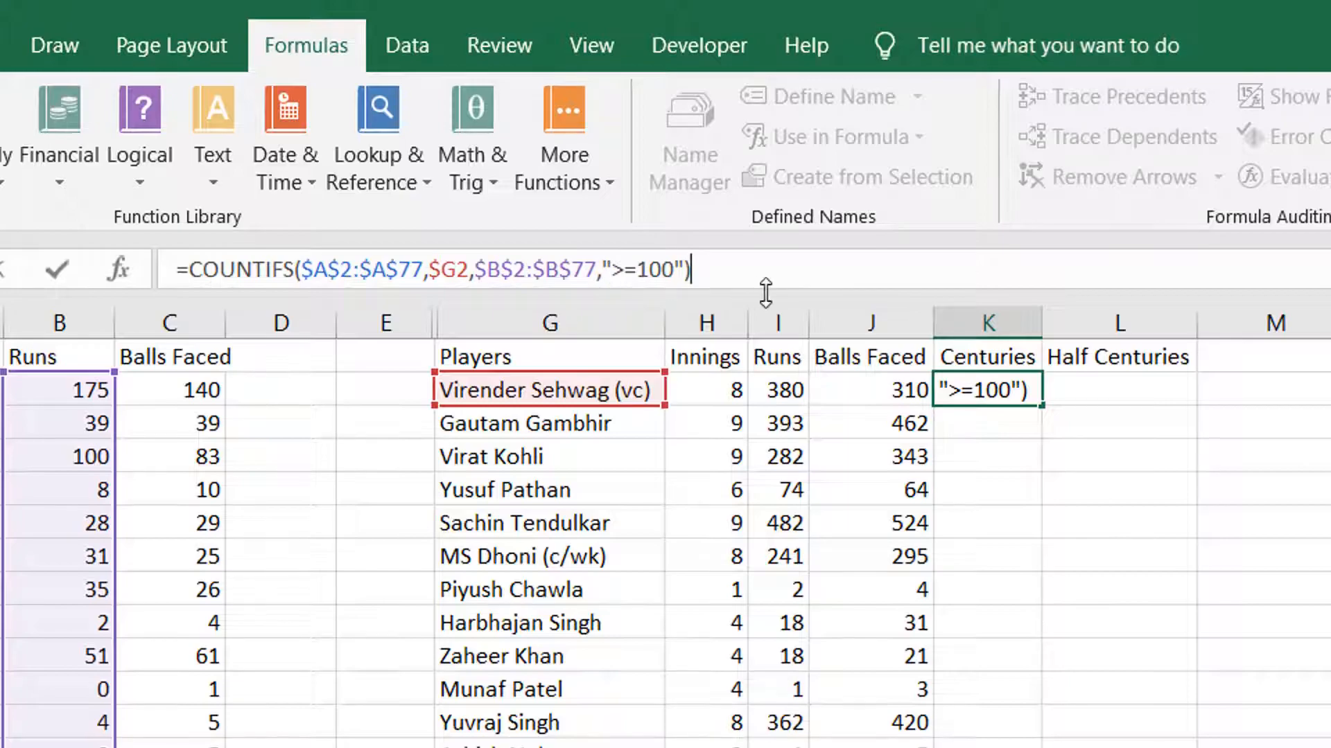
key(Return)
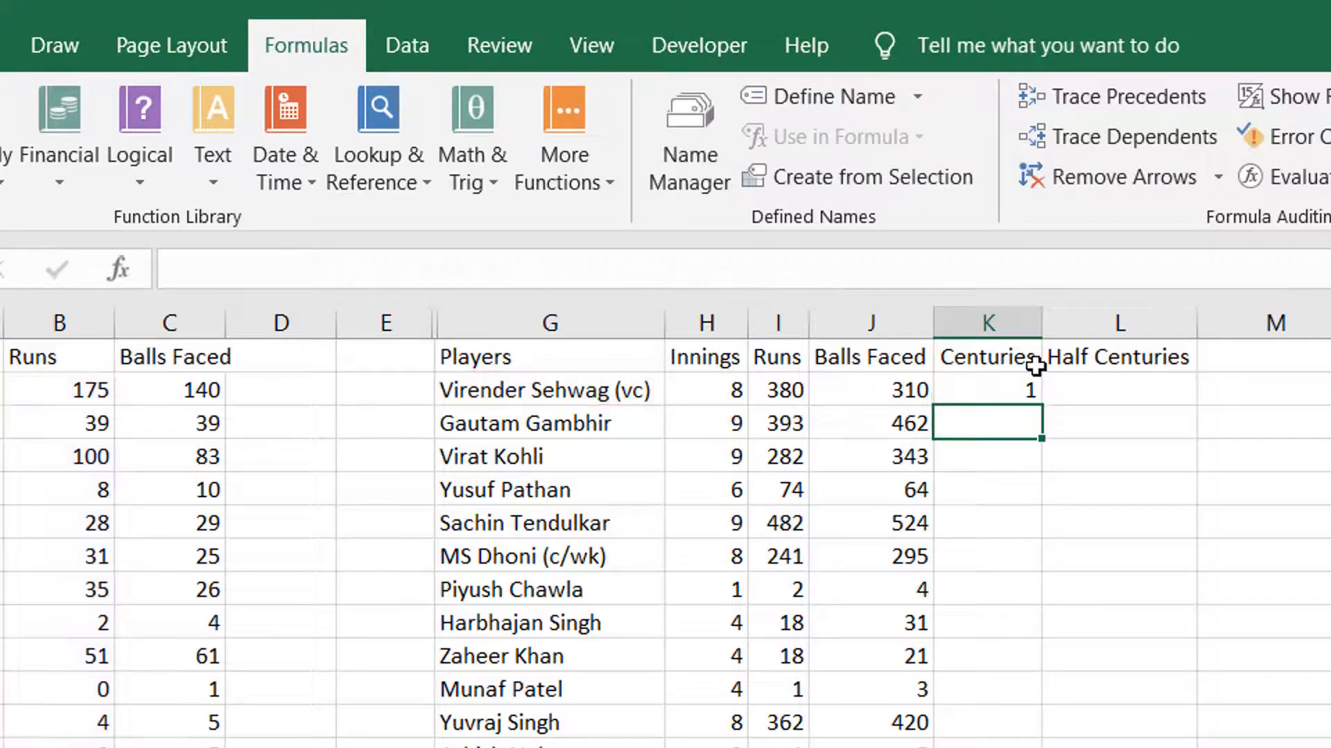
- Fill the Centuries formula from K2 down to K15 for all listed players
click(994, 391)
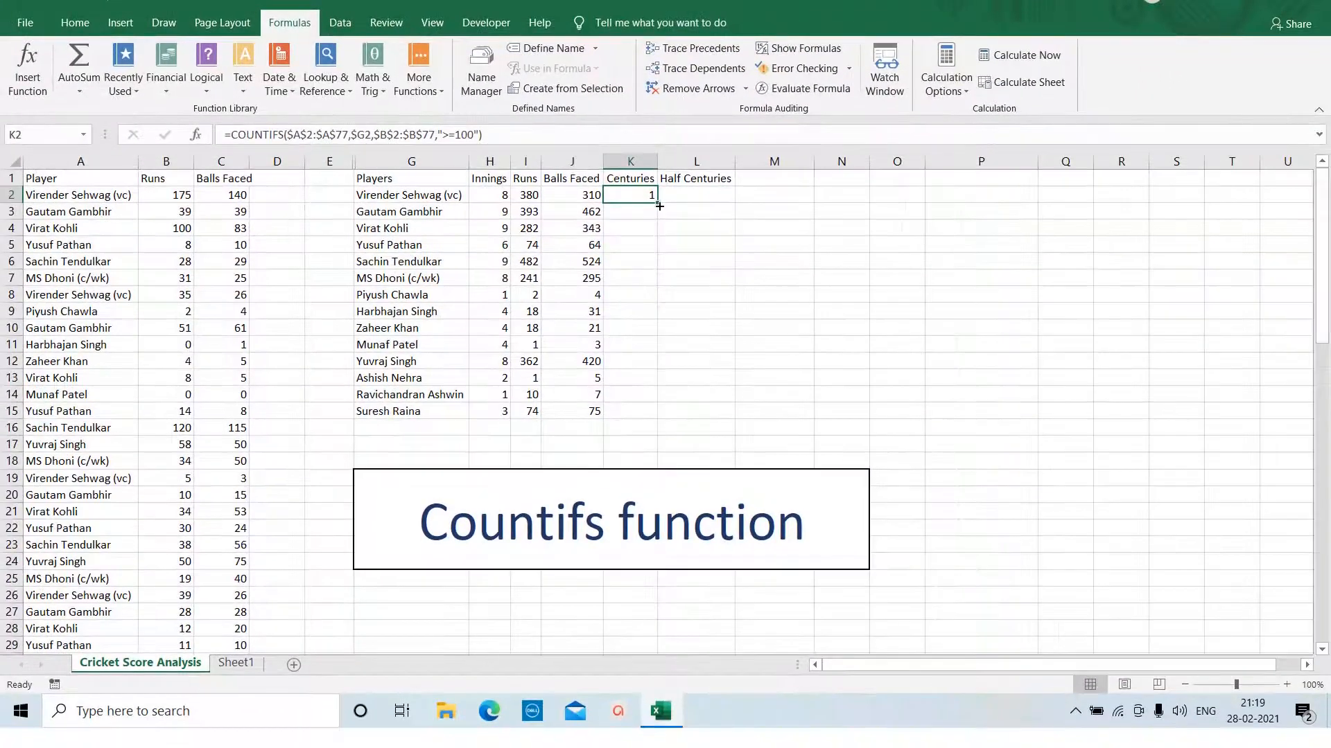
double_click(656, 203)
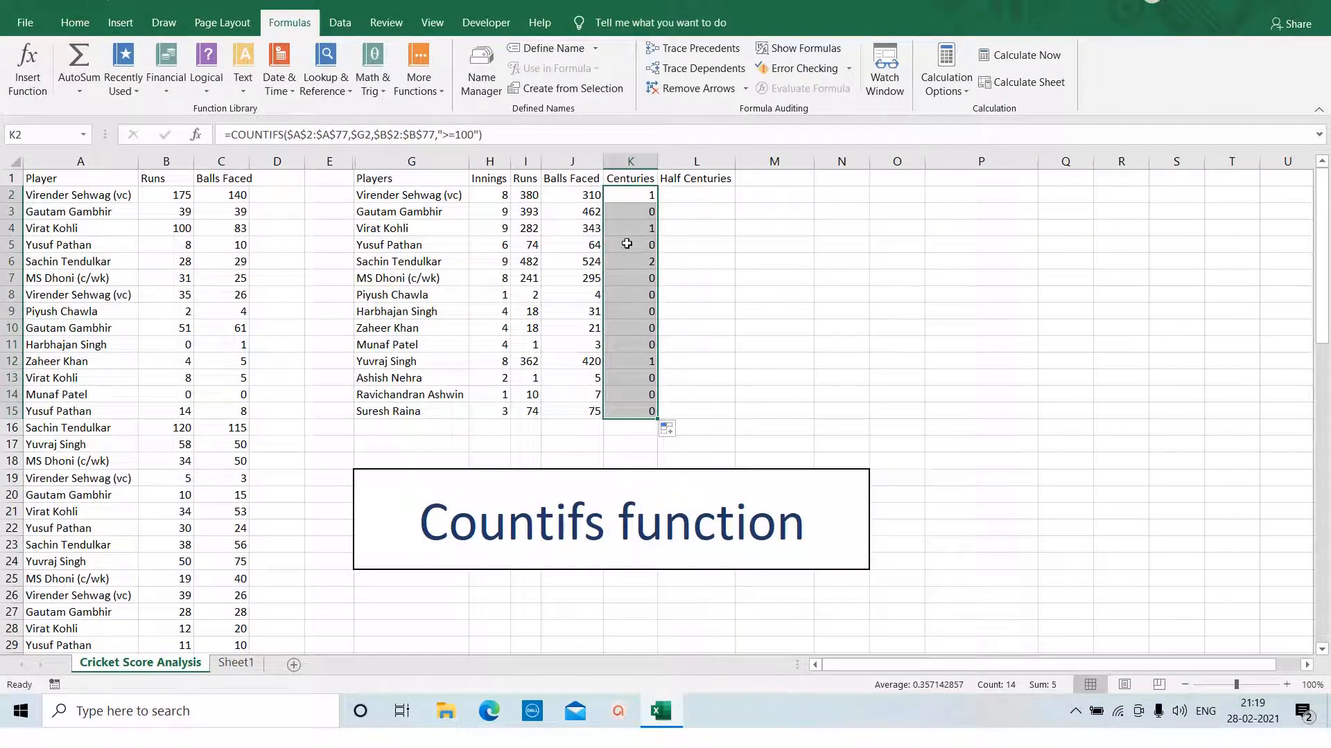
- Review the Centuries results in rows 2, 4, 6 and 12 against the players' names
click(621, 191)
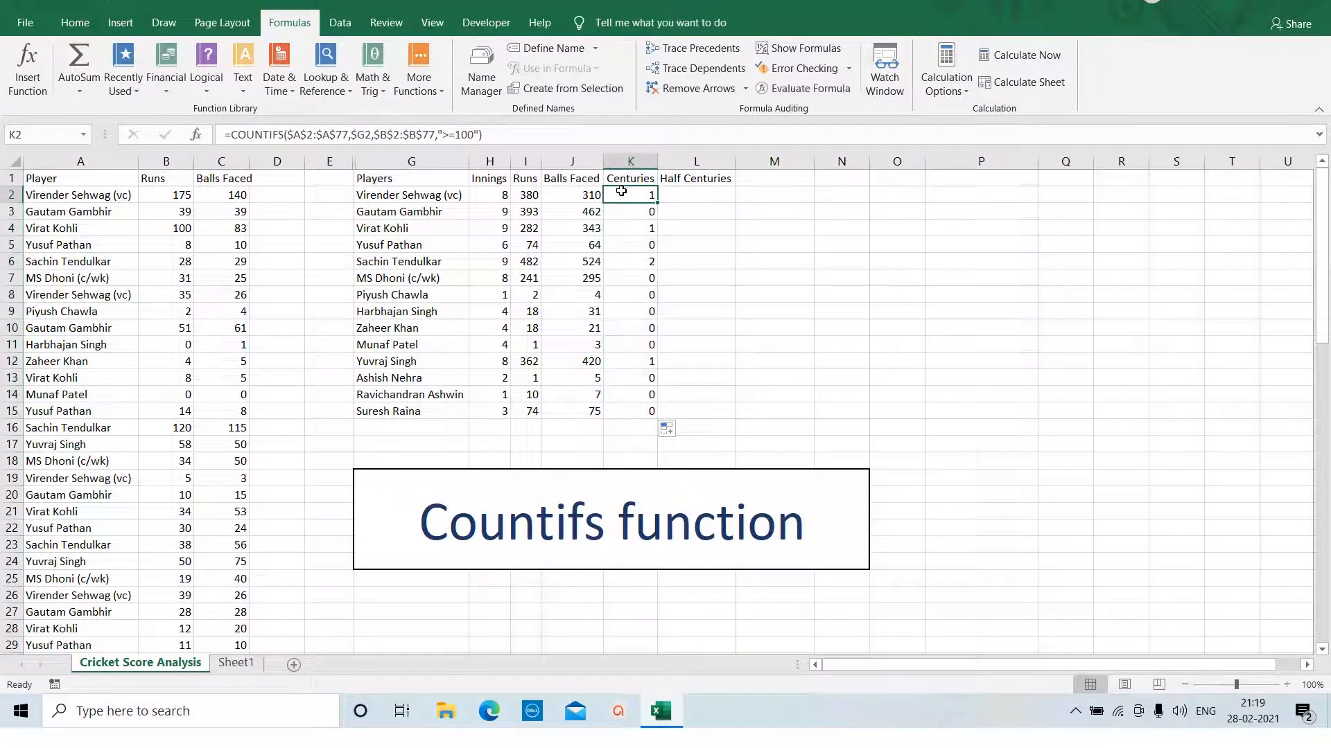
key(Down)
key(Down)
key(Left)
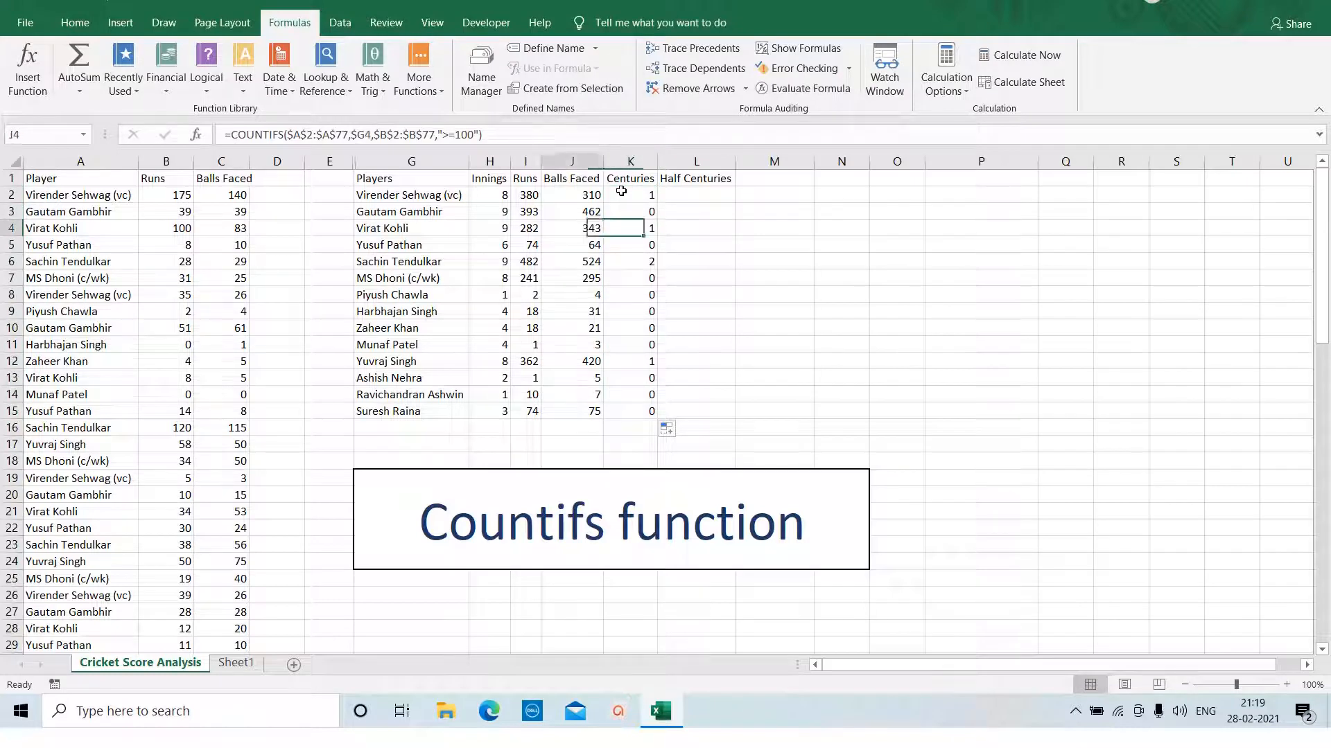
key(Left)
key(Left)
key(Right)
key(Right)
key(Right)
key(Right)
key(Down)
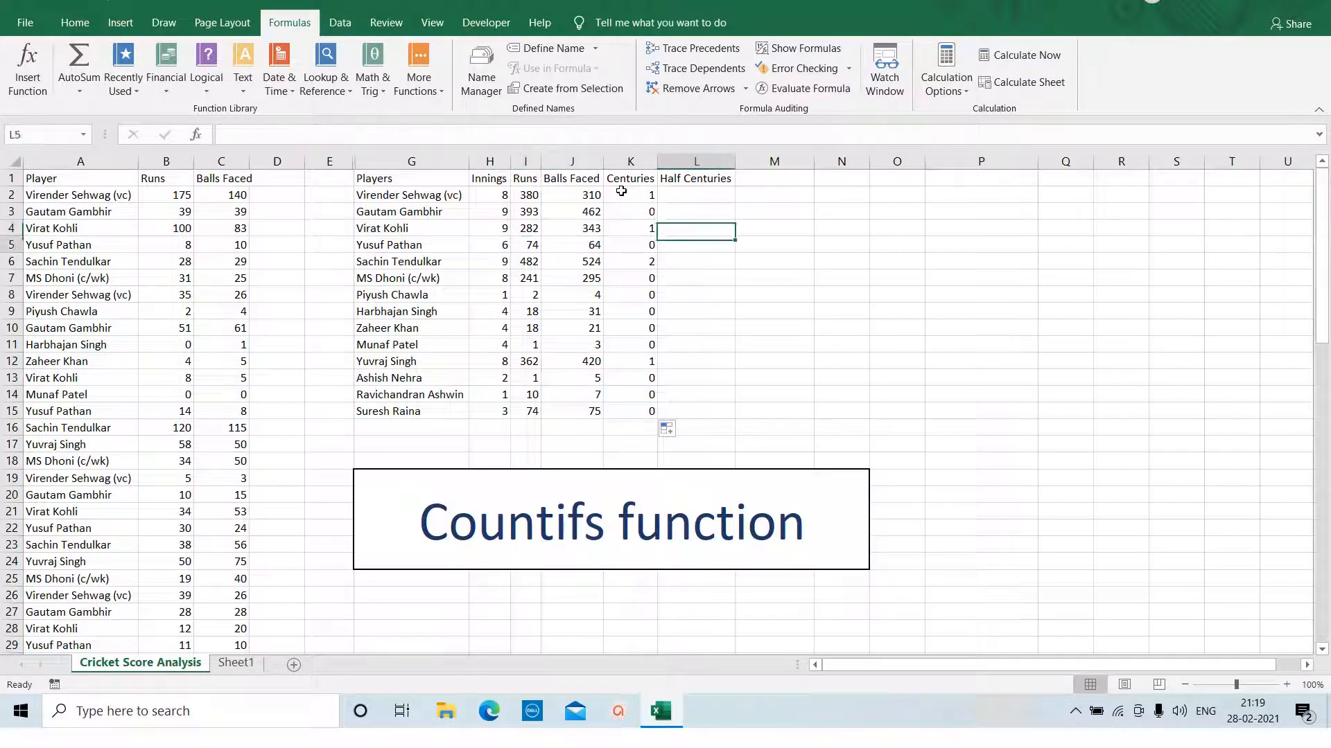
key(Down)
key(Down)
key(Left)
key(Up)
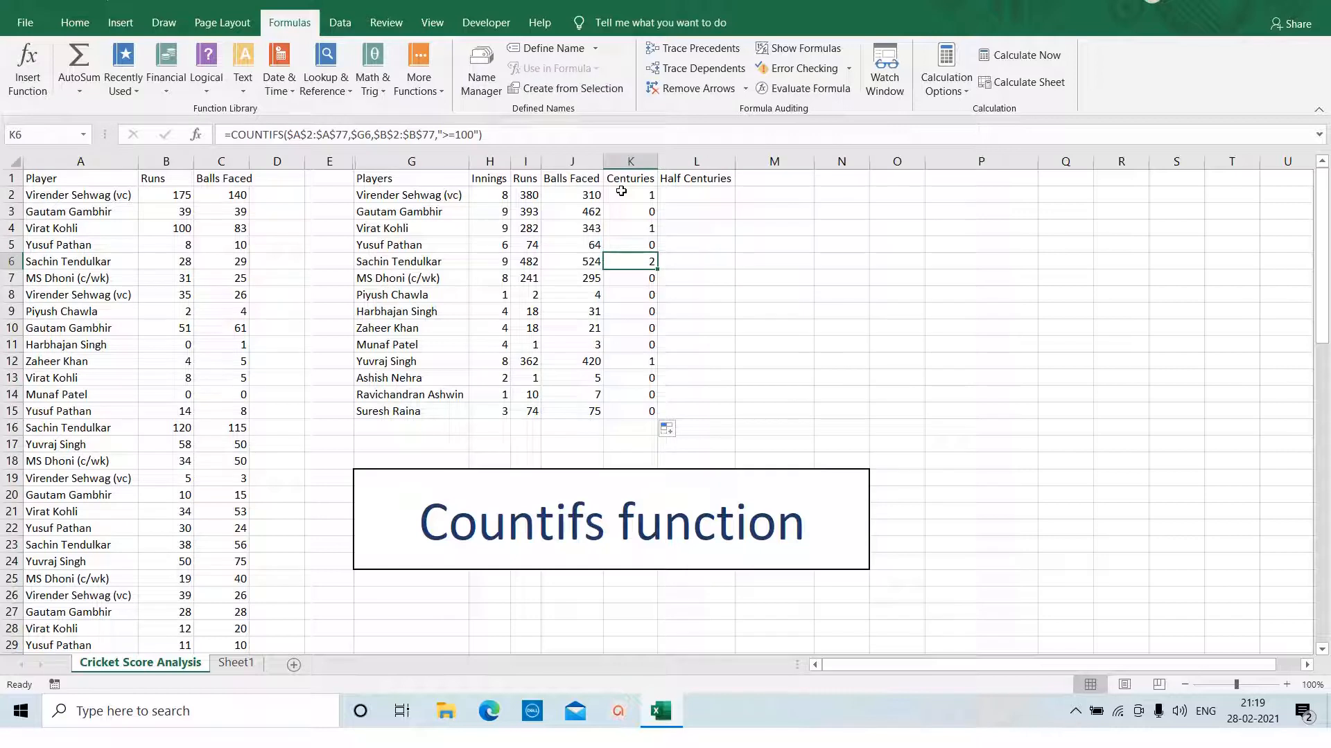
key(Down)
key(Down)
key(Down)
key(Down)
key(Down)
key(Down)
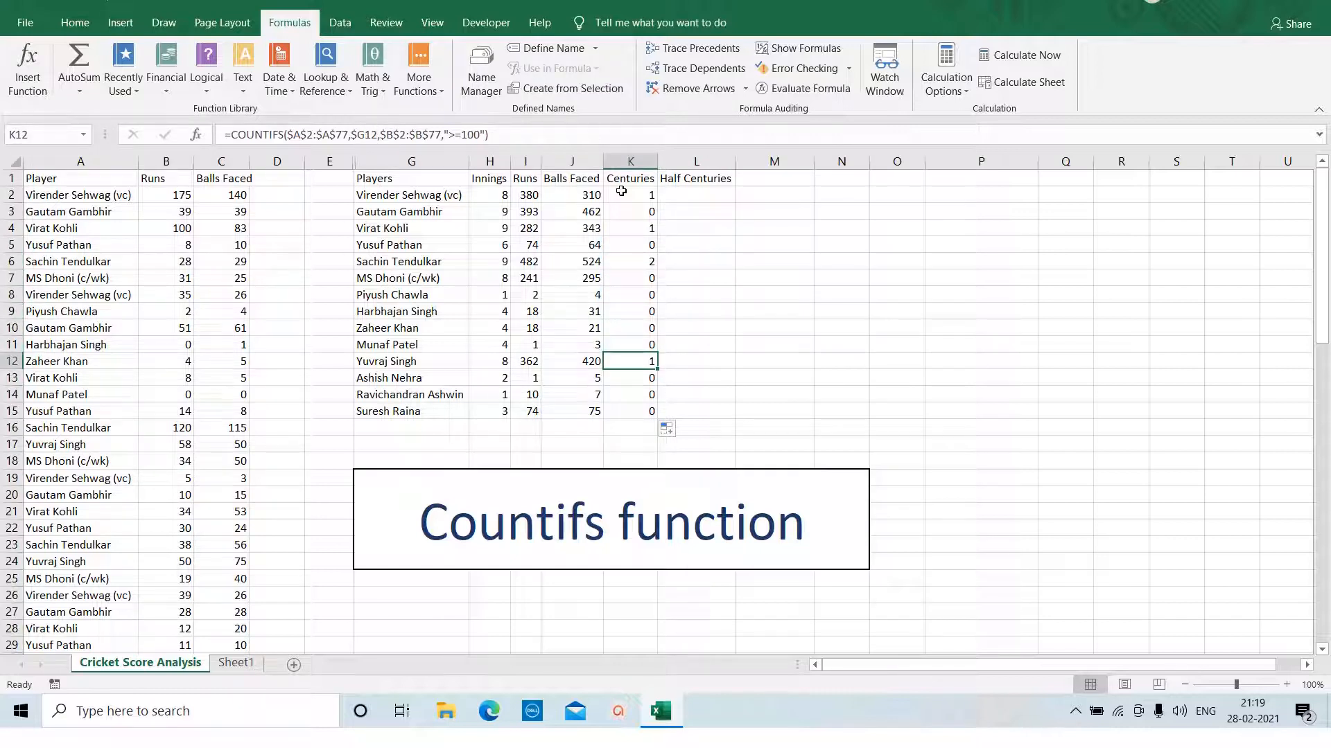
click(621, 191)
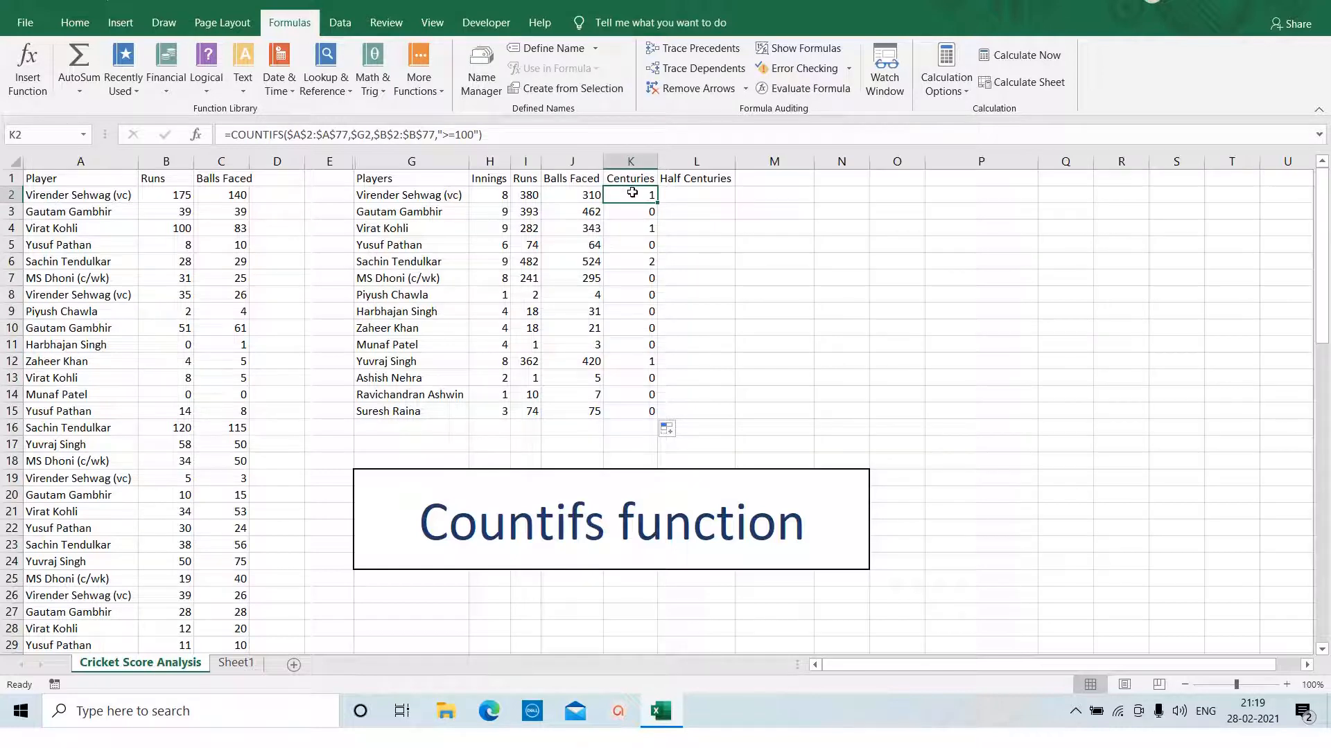
- Copy the Centuries formula from K2 across to L2 in the Half Centuries column
click(692, 195)
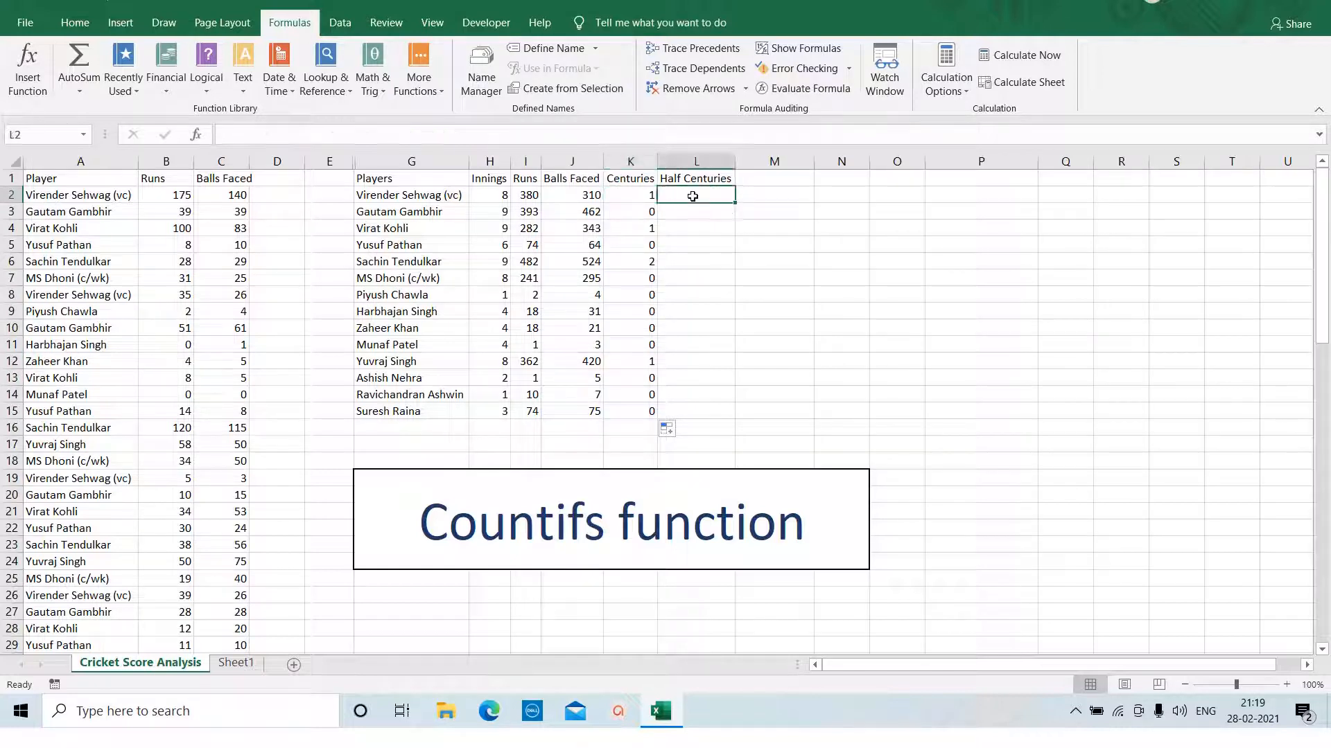
click(646, 195)
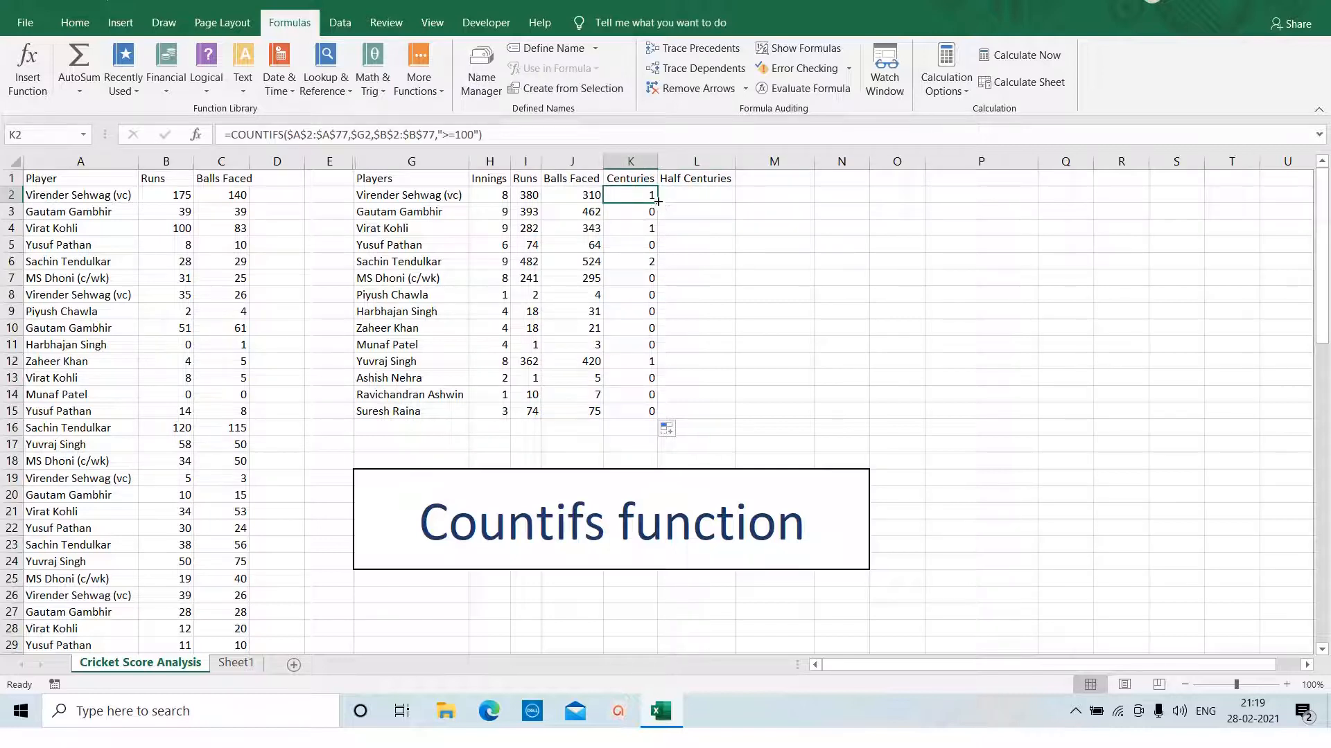
drag(661, 202, 699, 200)
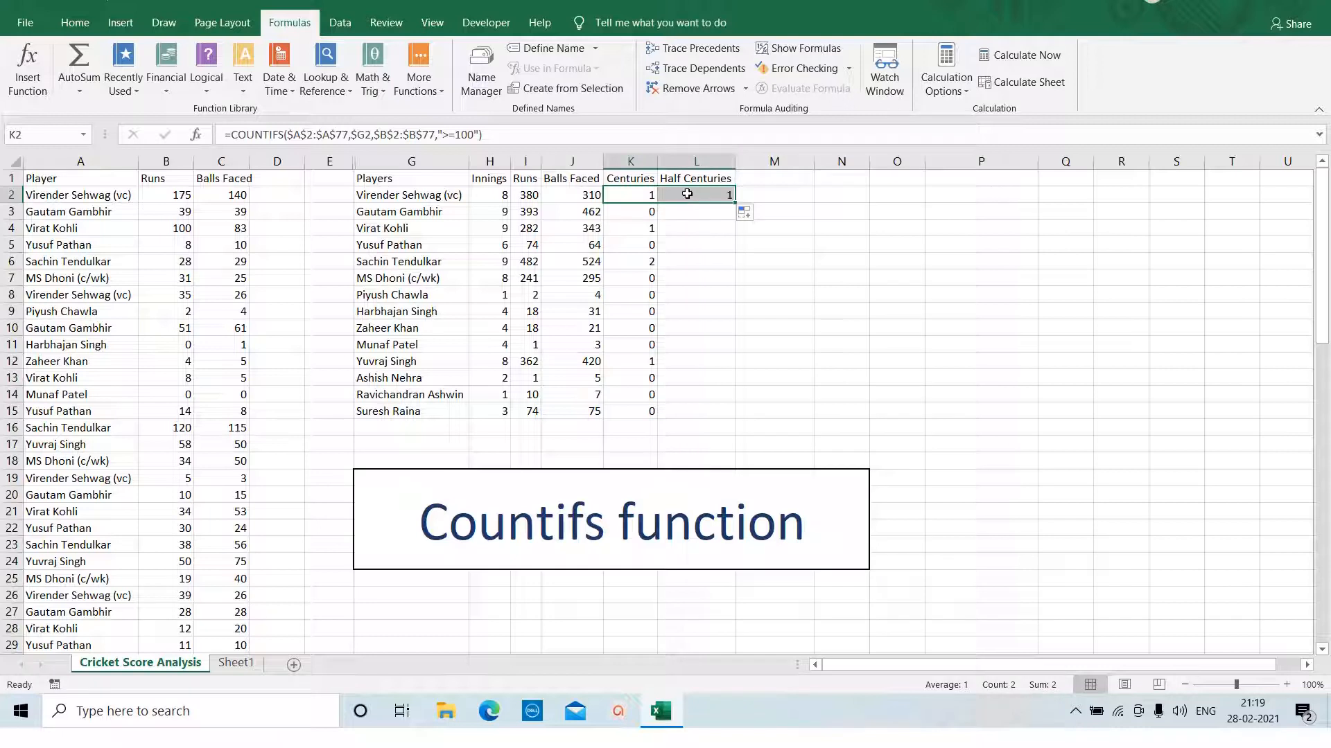
- Change the runs criterion in the L2 formula to "<100"
click(687, 194)
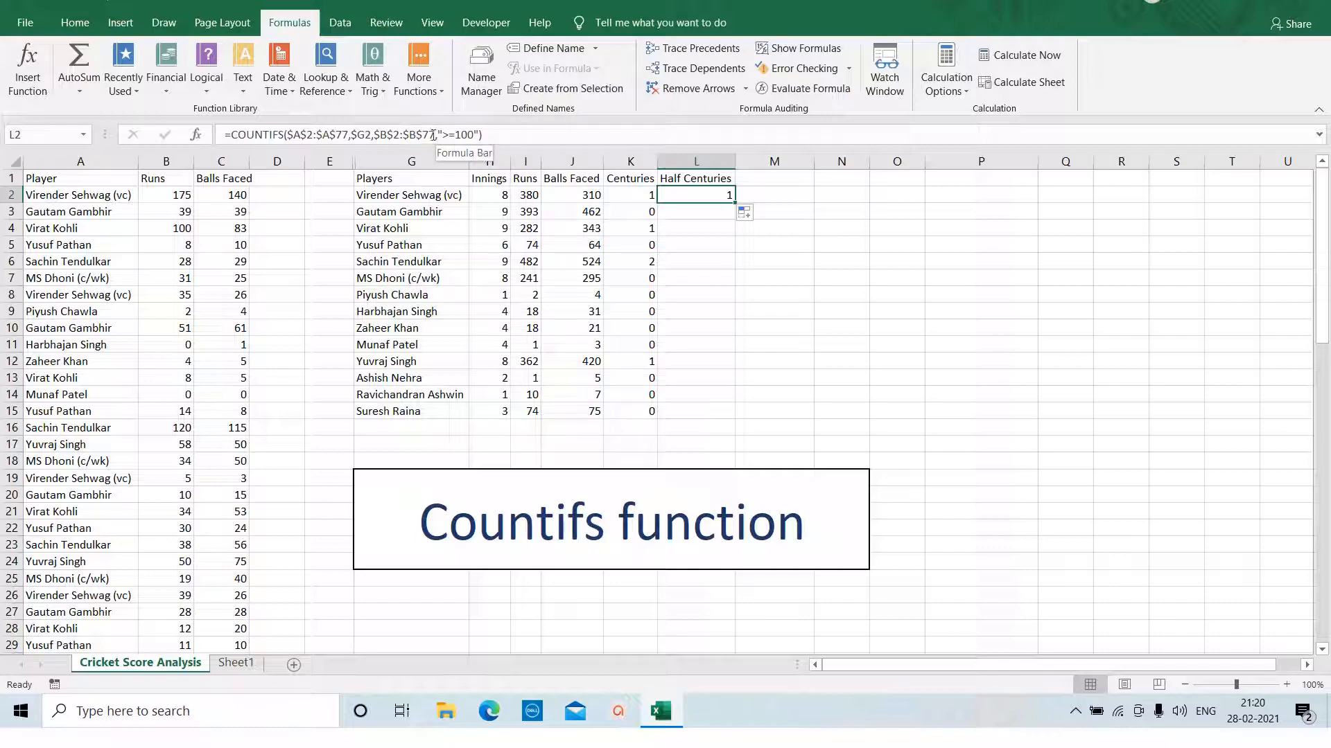
click(456, 133)
key(BackSpace)
key(BackSpace)
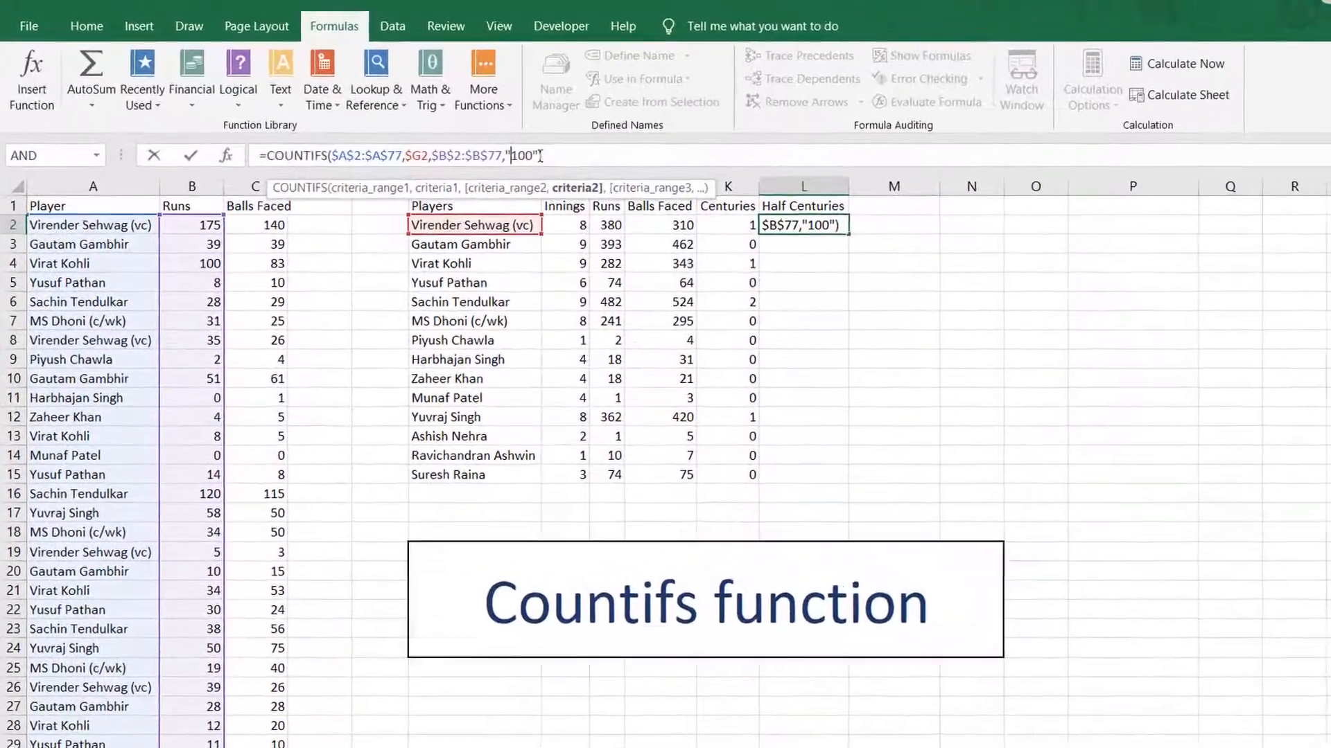
text(<)
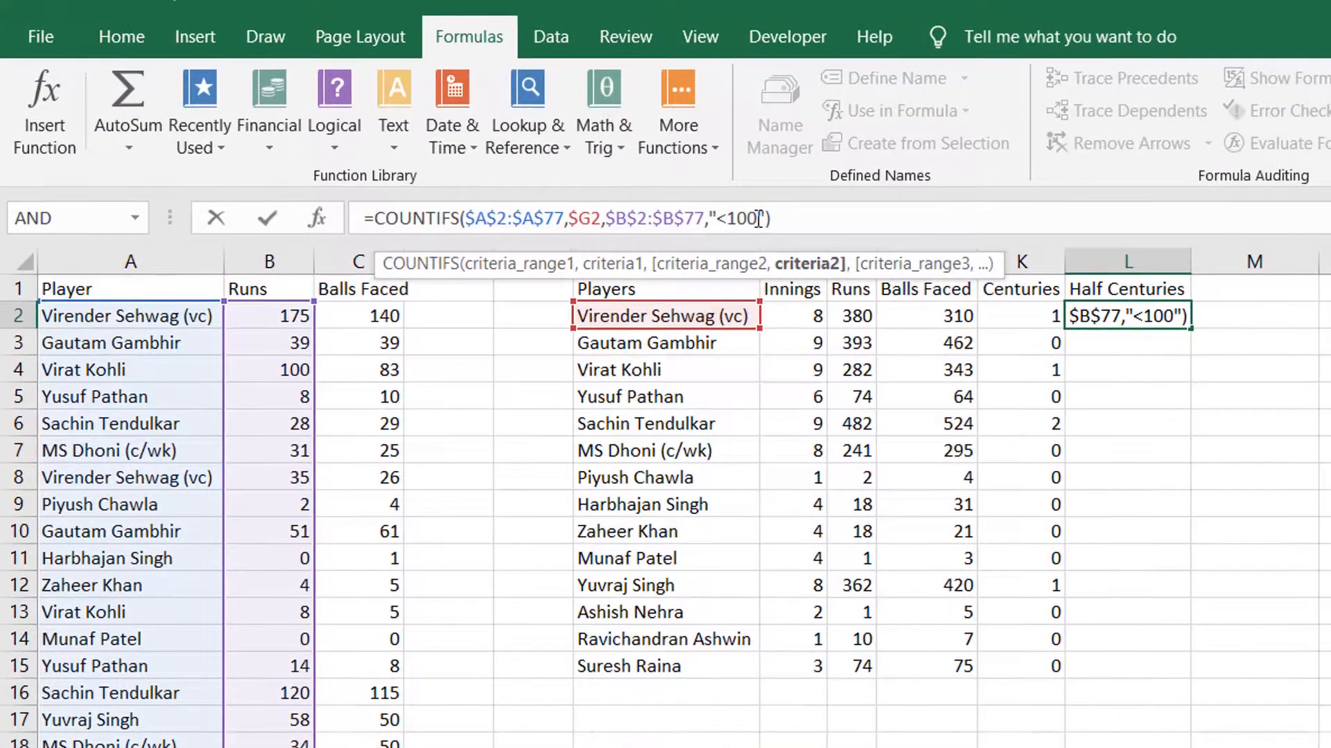
- Duplicate the range and criterion $B$2:$B$77,"<100" inside the L2 formula, directly before the existing pair
key(Left)
key(Left)
key(Left)
key(Left)
key(Left)
key(Left)
key(Left)
key(Left)
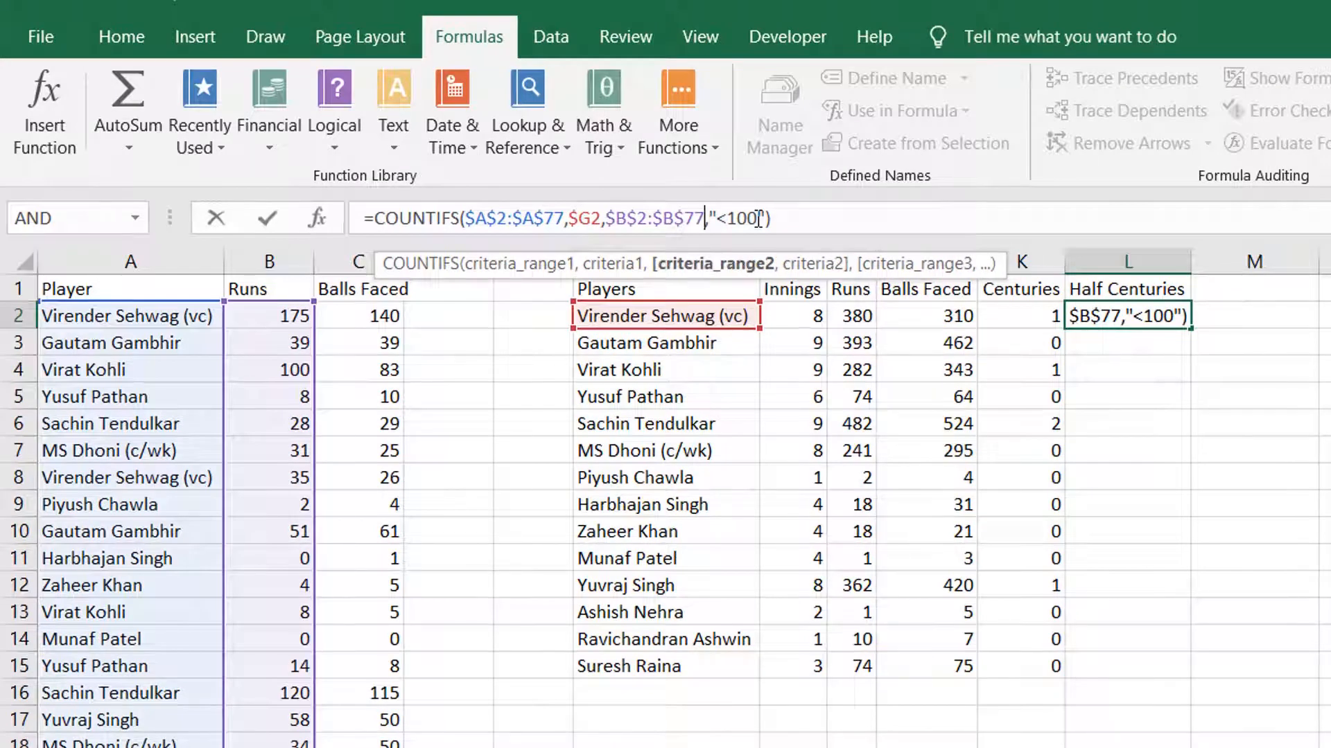
key(Left)
key(Left)
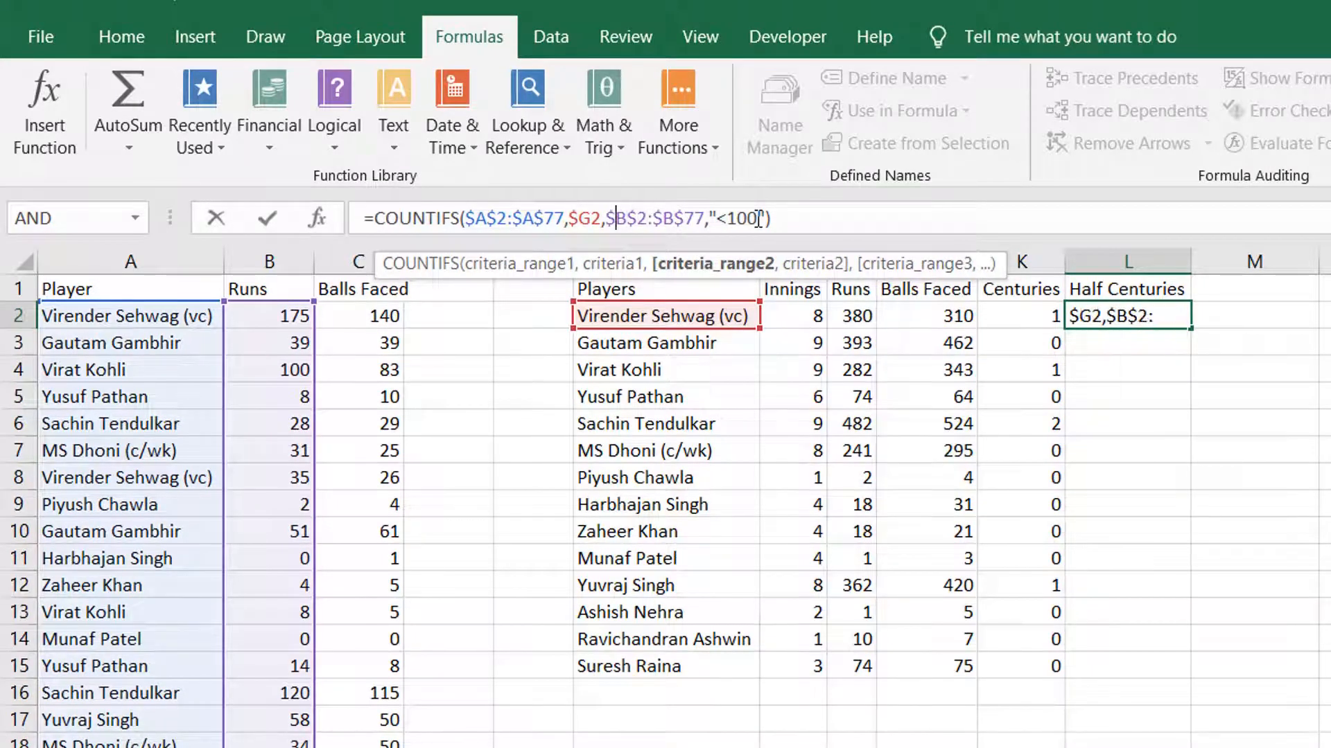
key(Left)
key(shift+Right)
key(shift+Right)
key(shift+Right)
key(shift+Right)
key(shift+Right)
key(shift+Right)
key(shift+Right)
key(shift+Right)
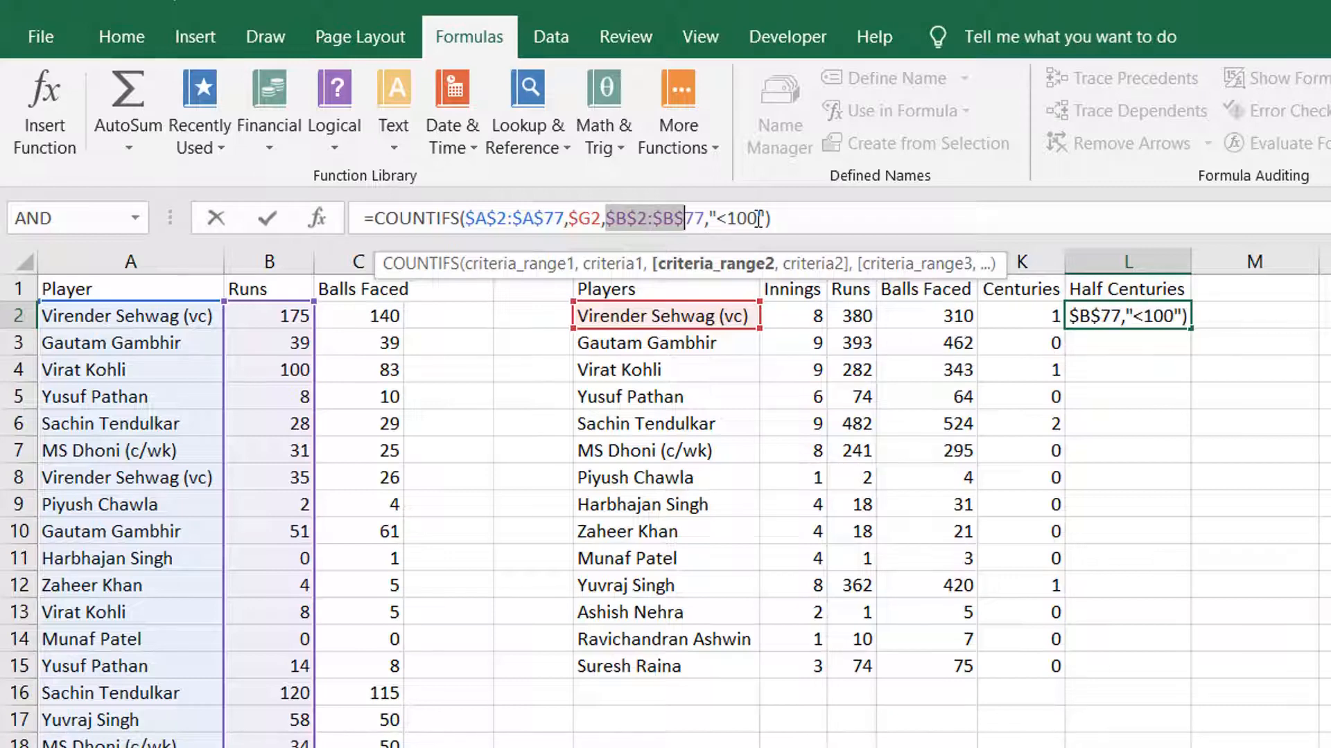
key(shift+Right)
key(shift+Right)
key(shift+Right)
key(shift+Right)
key(shift+Right)
key(shift+Right)
key(shift+Right)
key(shift+Right)
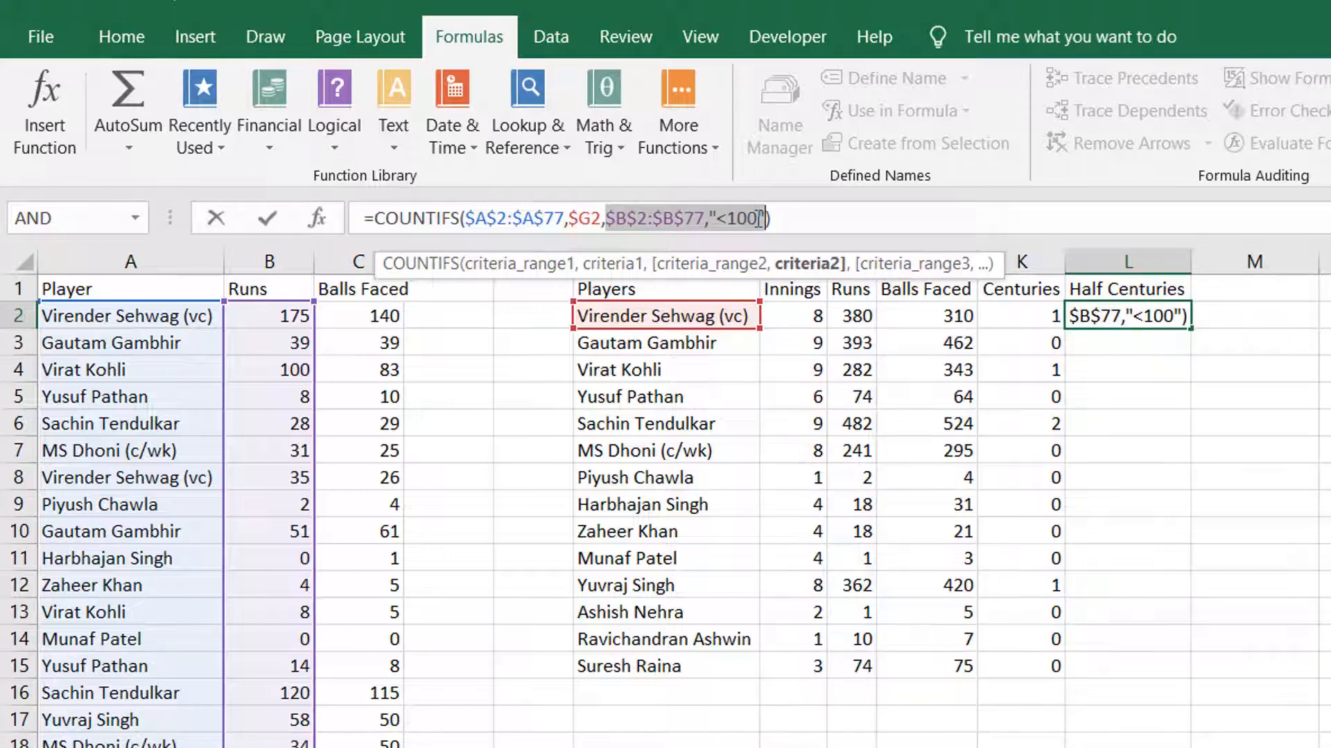
click(609, 219)
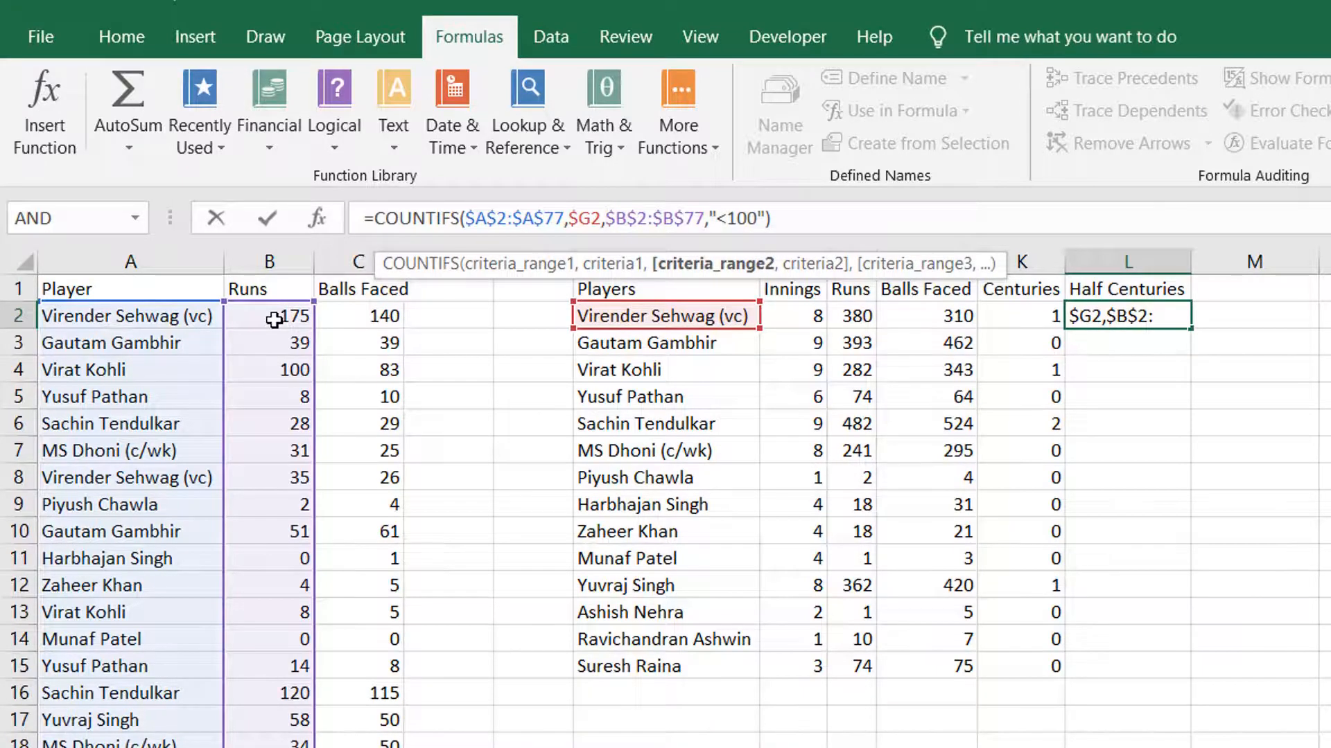
text($B$2:$B$77,"<100")
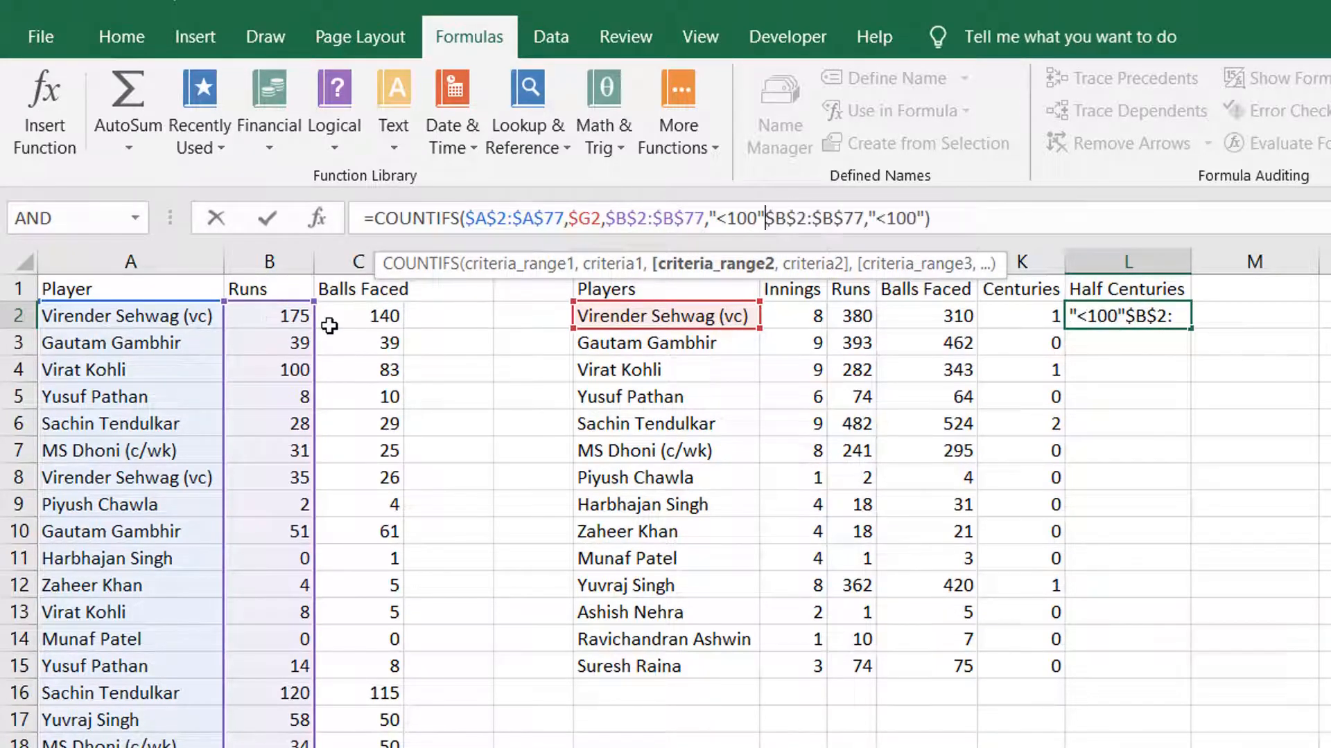
- Set the first runs criterion in L2 to ">=50", separate the two range-criterion pairs with a comma, and commit the formula
click(718, 216)
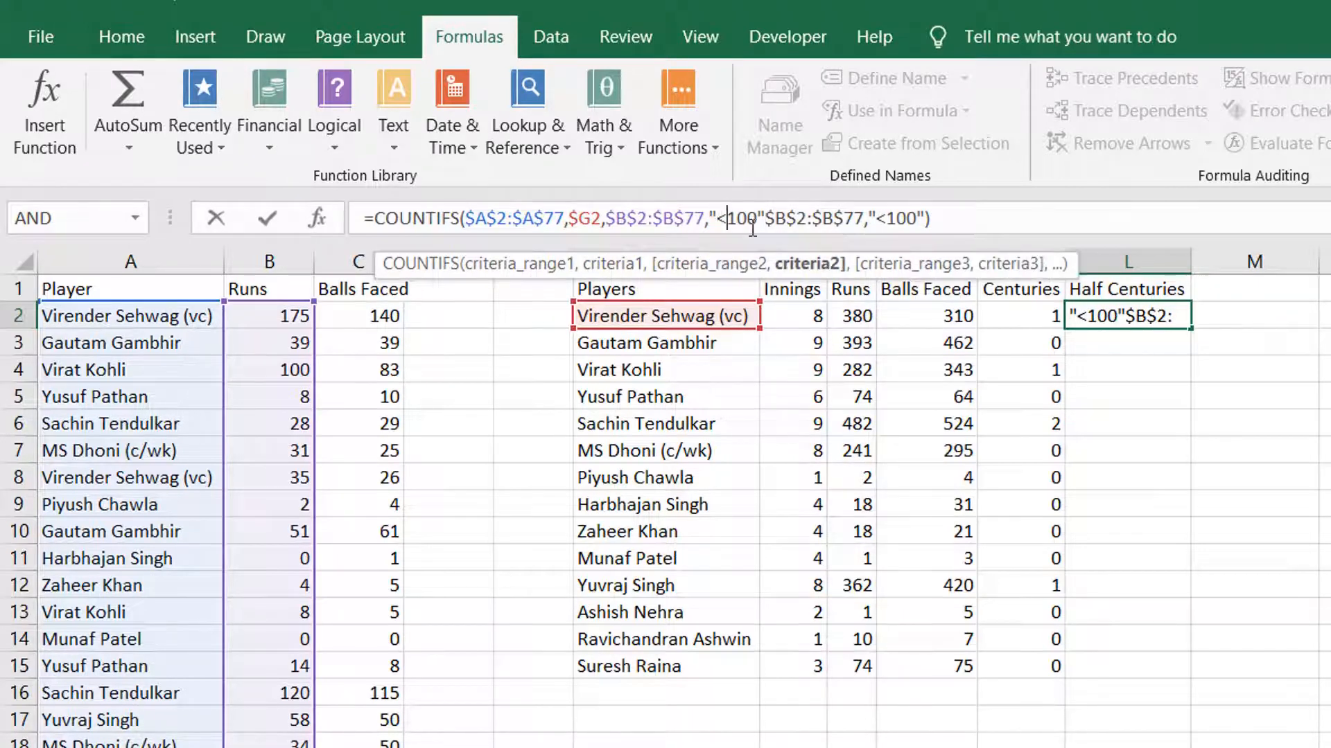
key(Delete)
text(>=)
key(Delete)
key(Delete)
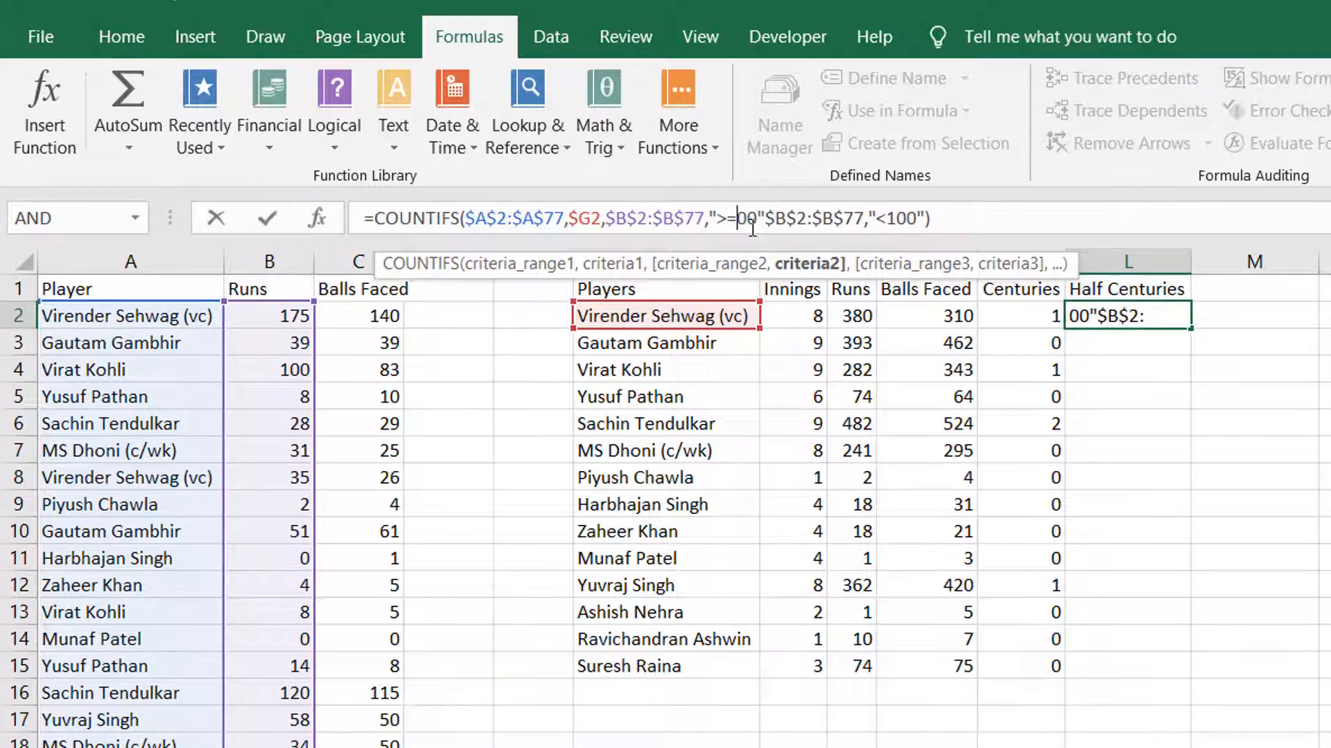
text(5)
click(767, 216)
text(,)
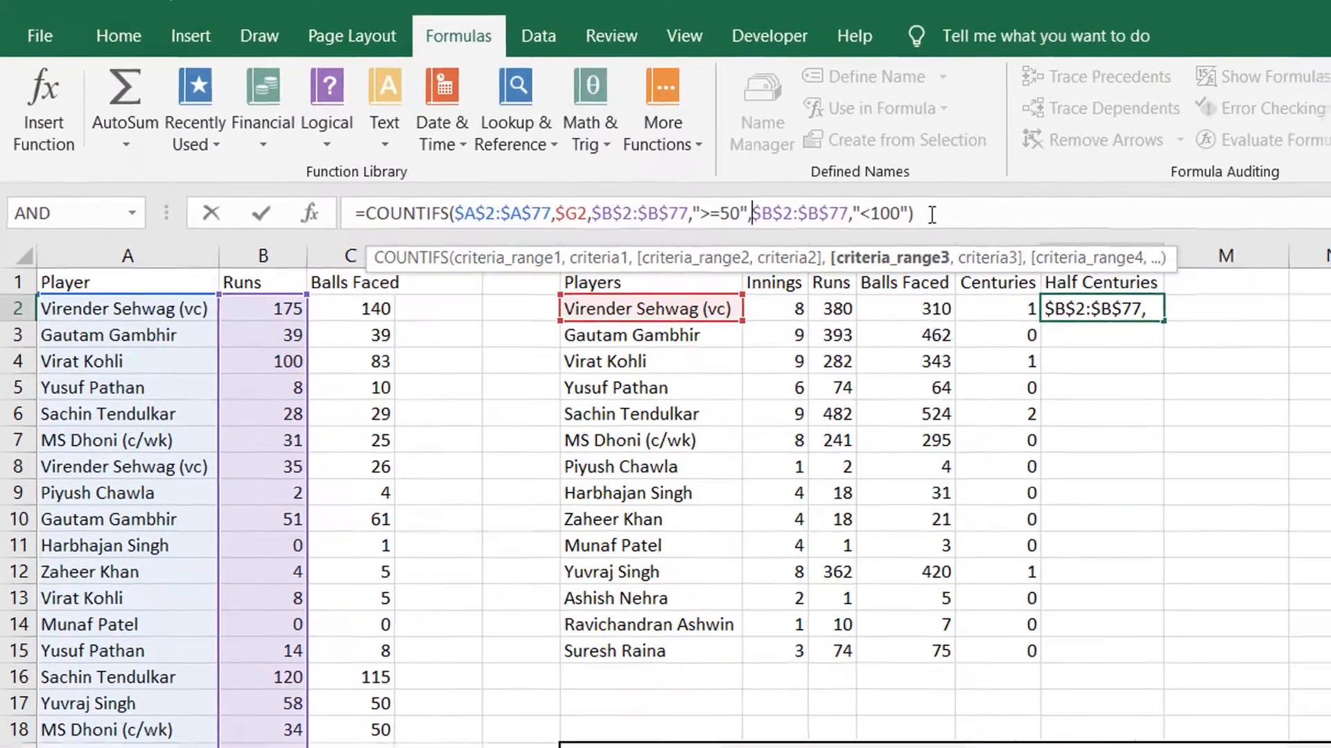
click(953, 219)
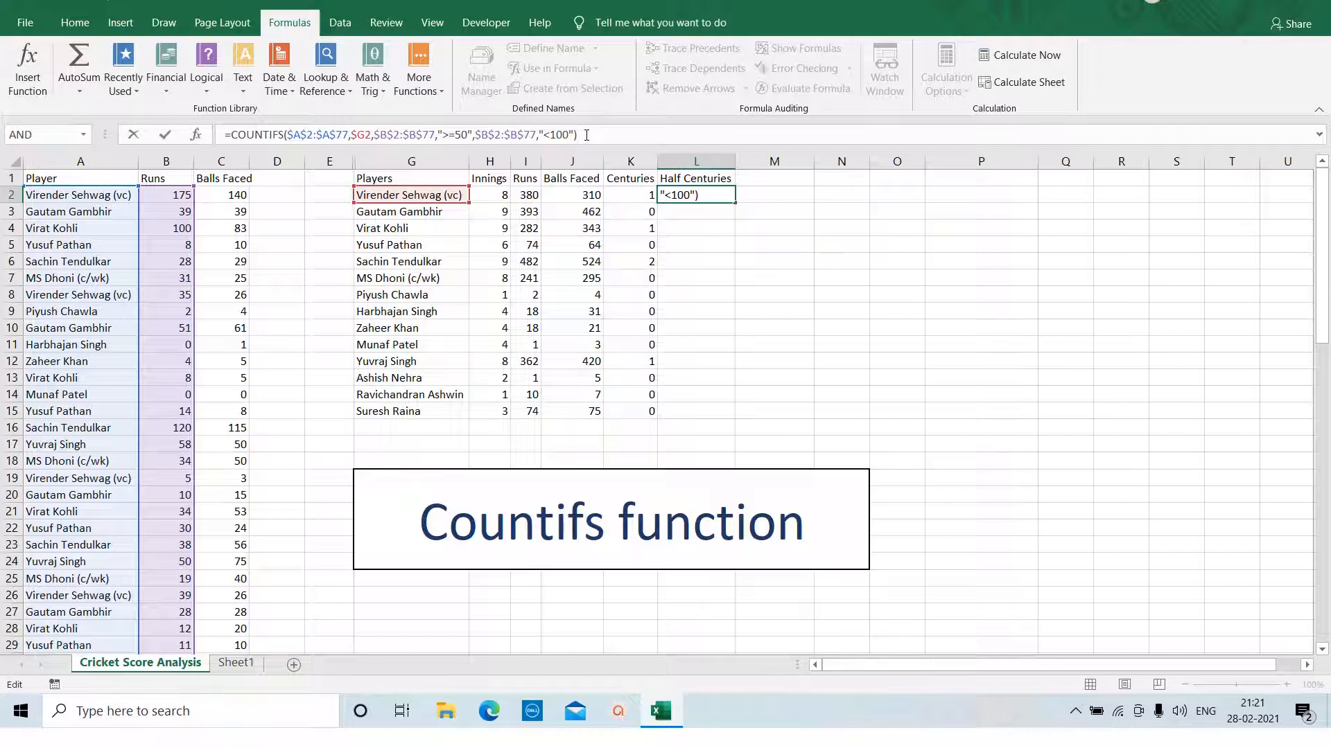
key(Return)
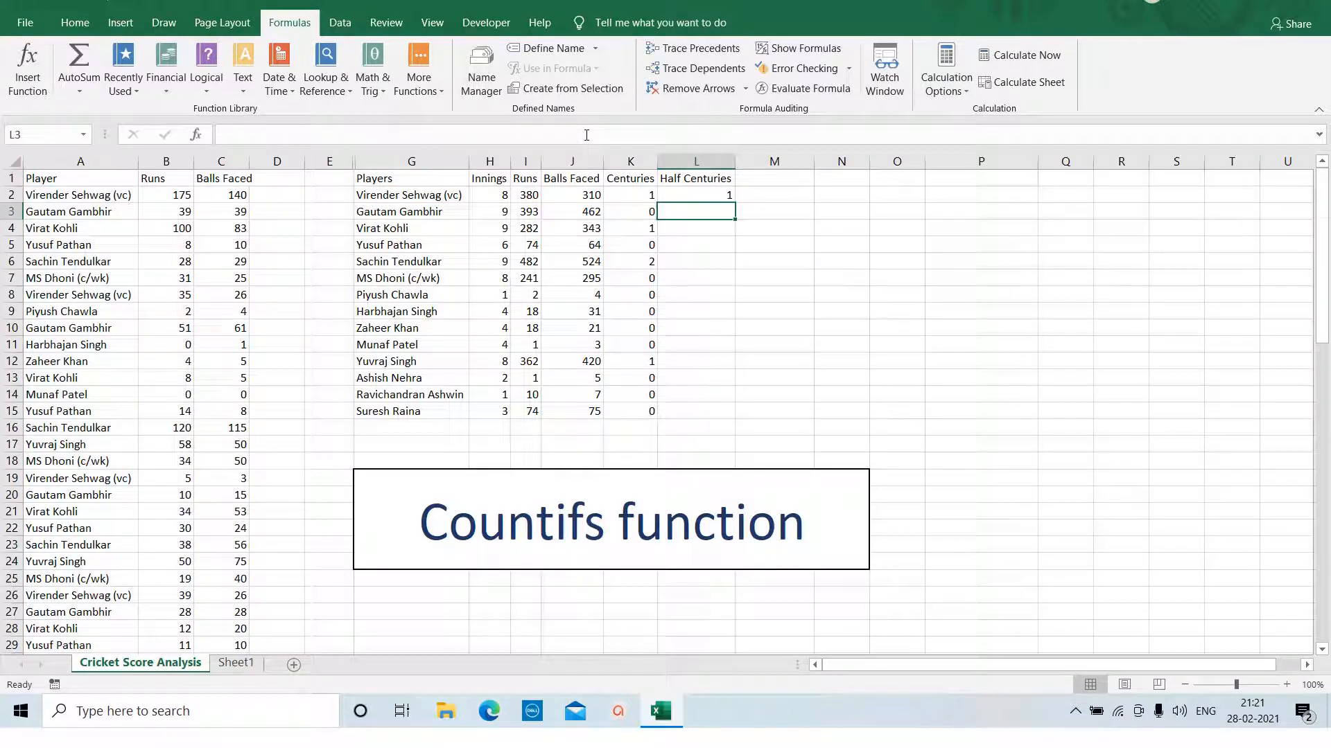
- Fill the Half Centuries formula from L2 down to L15 for all listed players
click(709, 194)
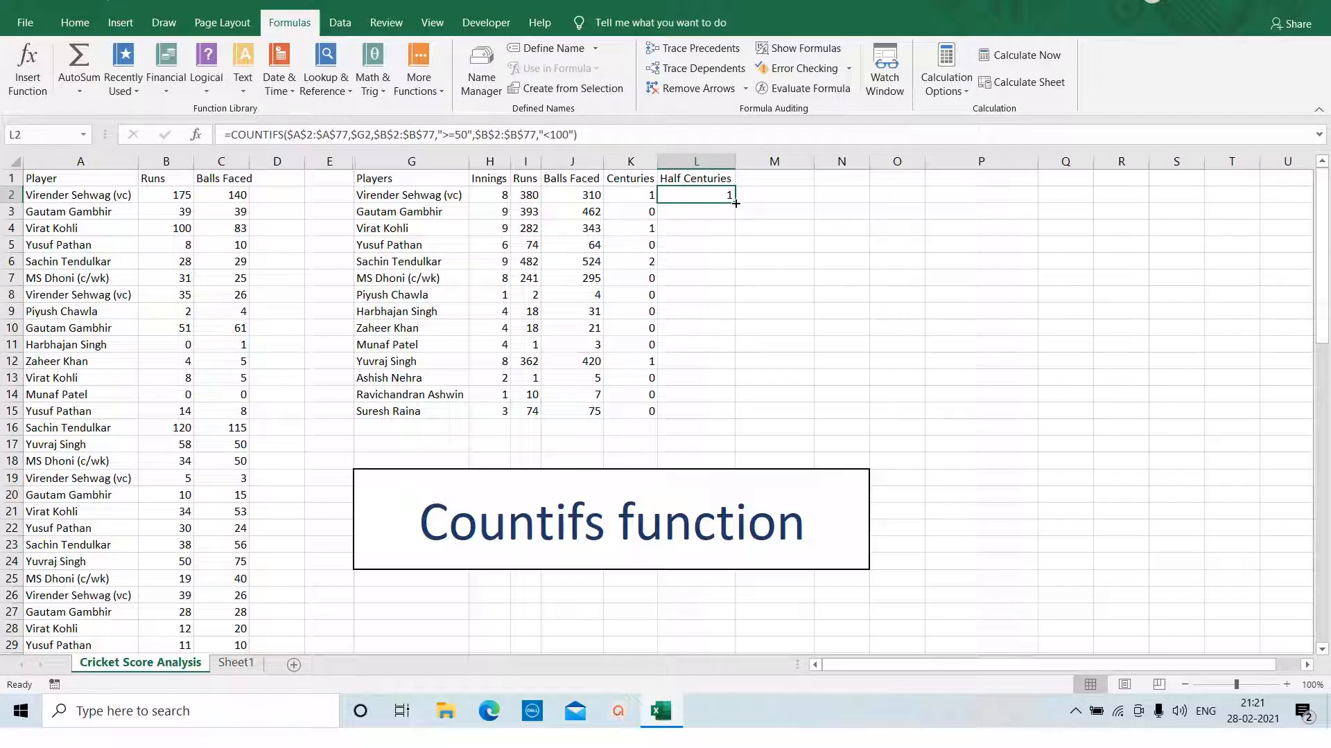
double_click(735, 203)
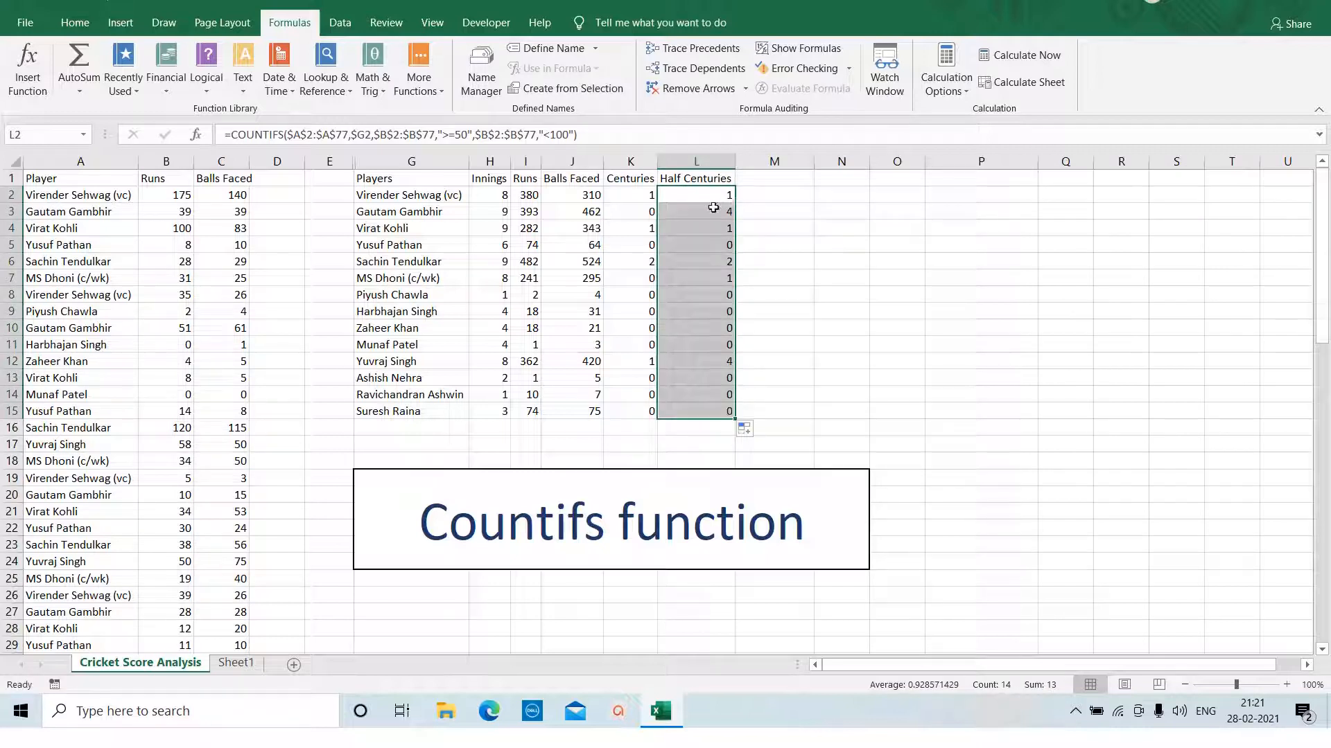
- Review the Centuries and Half Centuries results side by side for the players in rows 3 to 6 and row 12
click(691, 227)
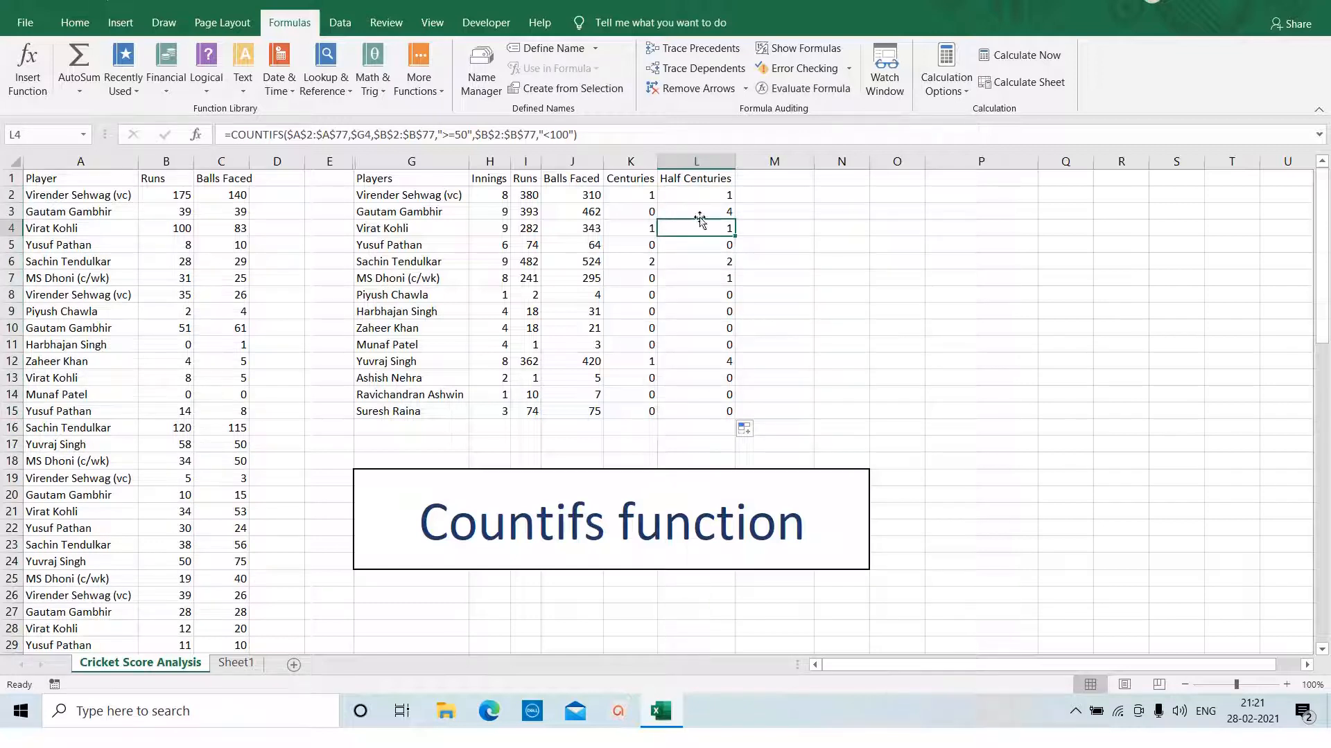
click(703, 206)
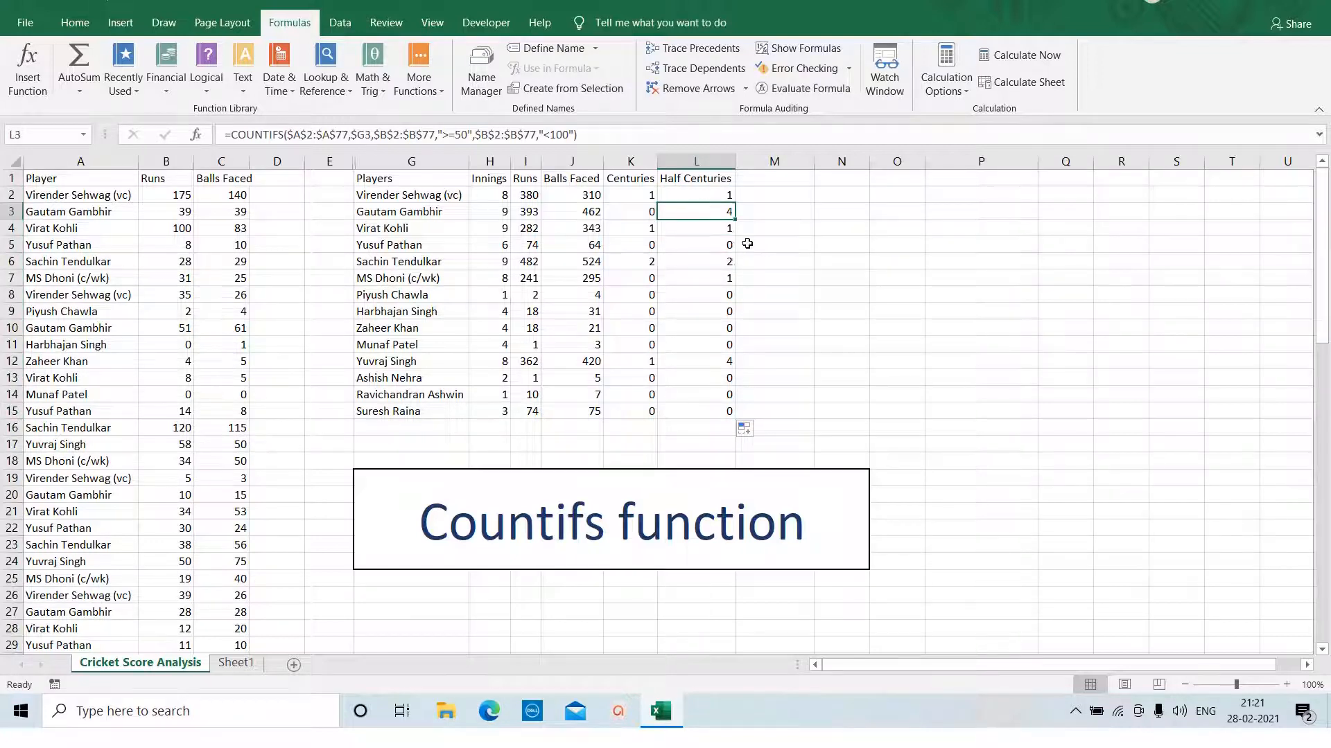
click(631, 227)
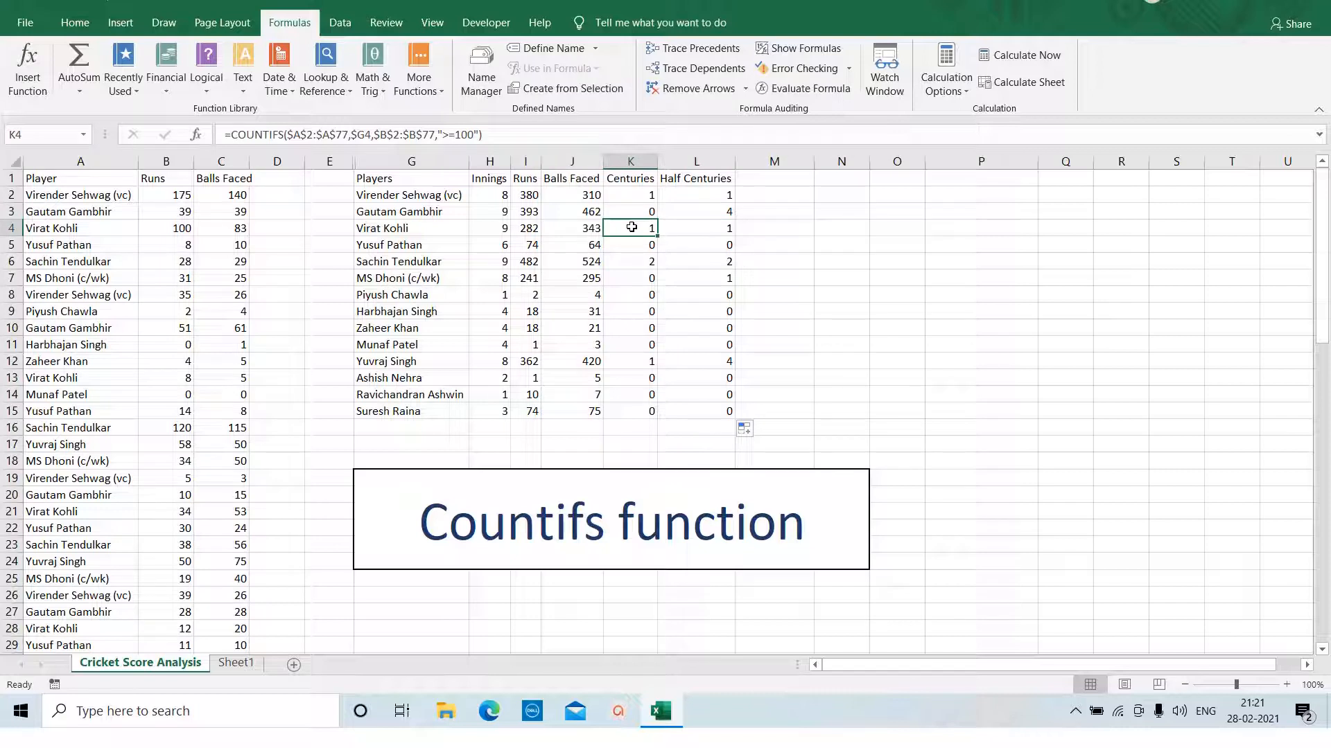
key(Right)
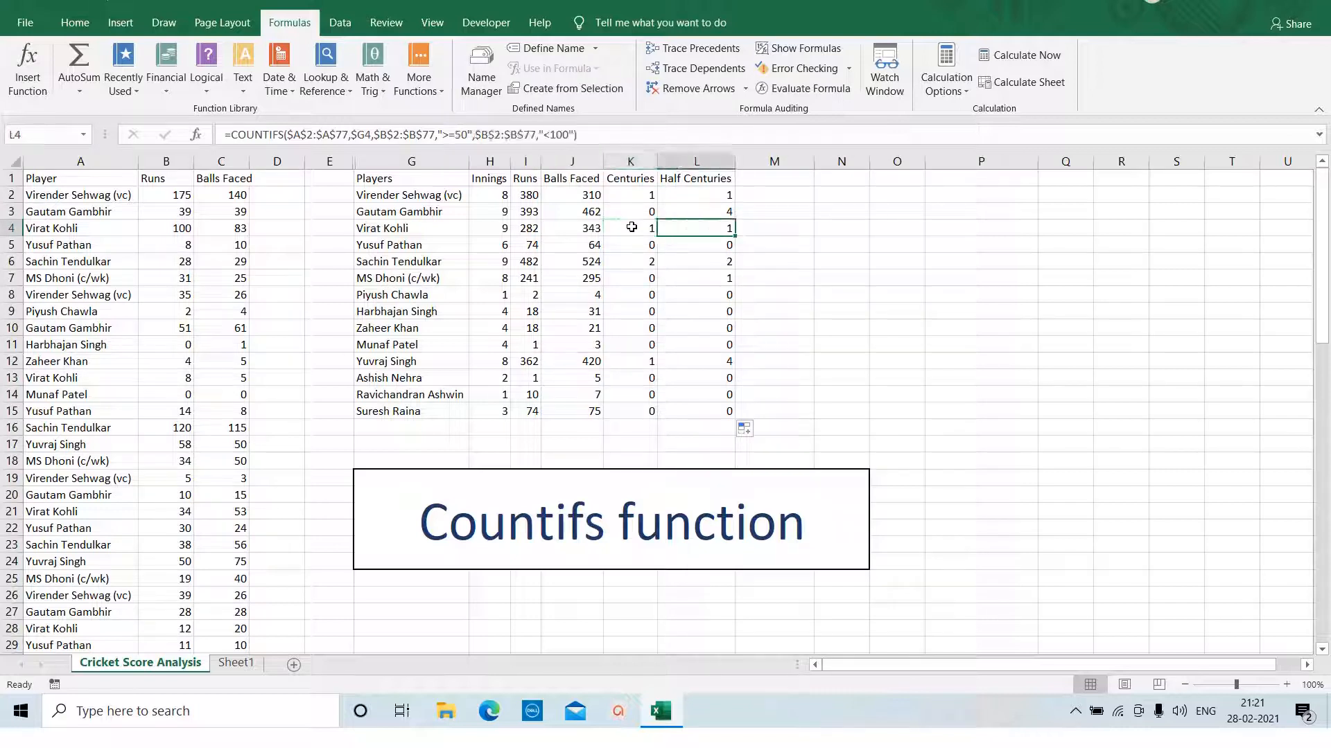
key(Down)
key(Left)
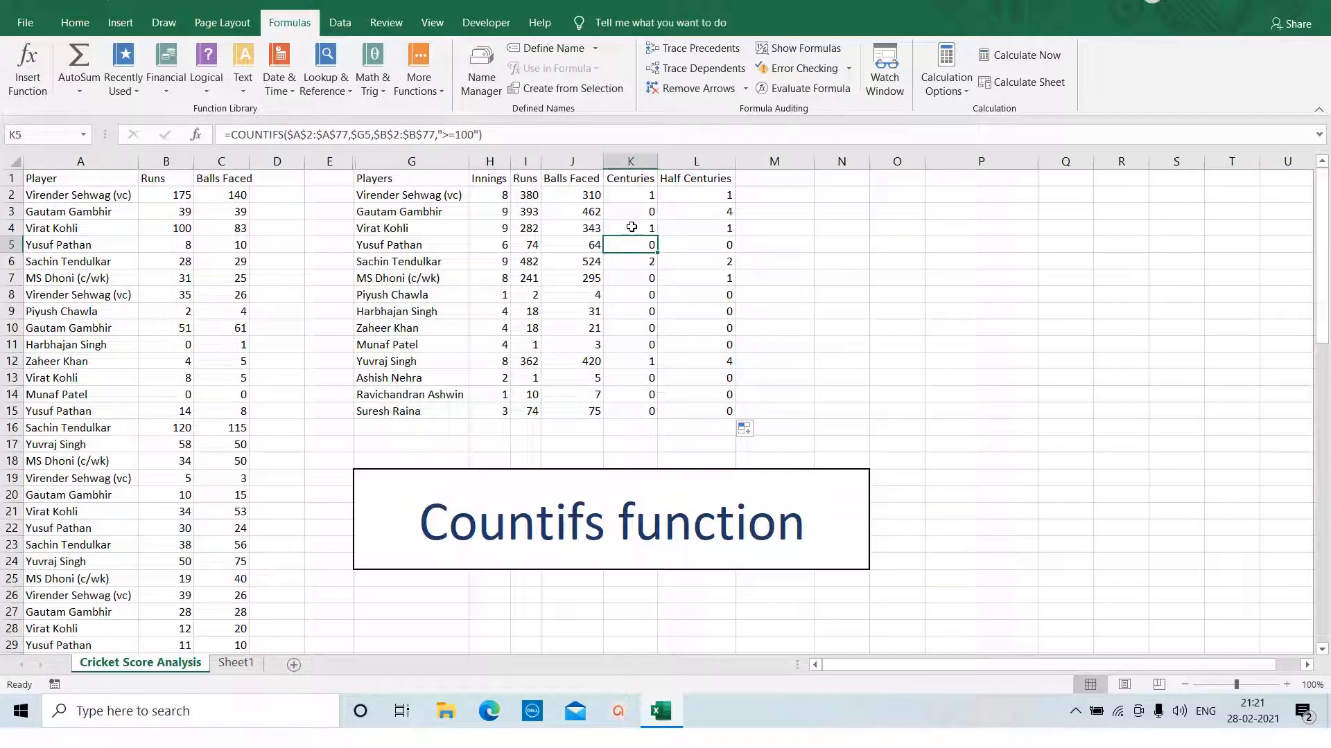
key(Right)
key(Down)
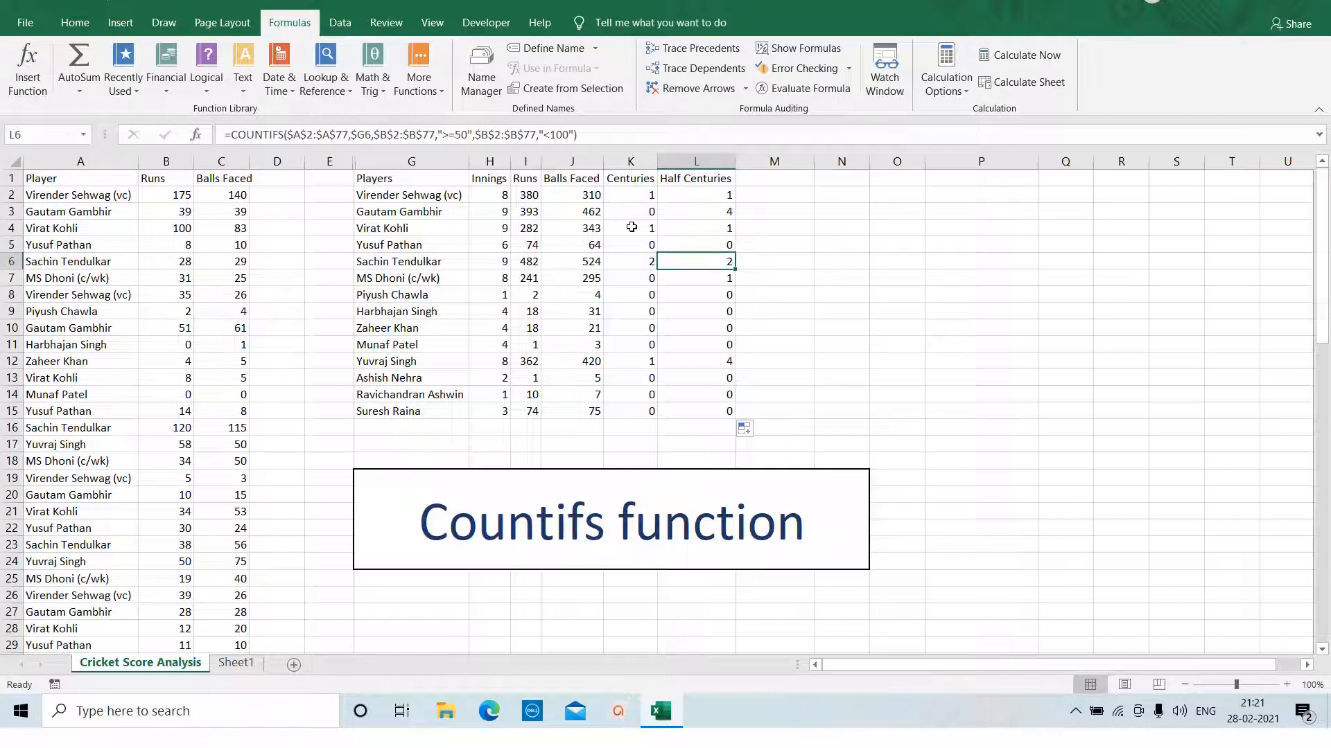
key(Left)
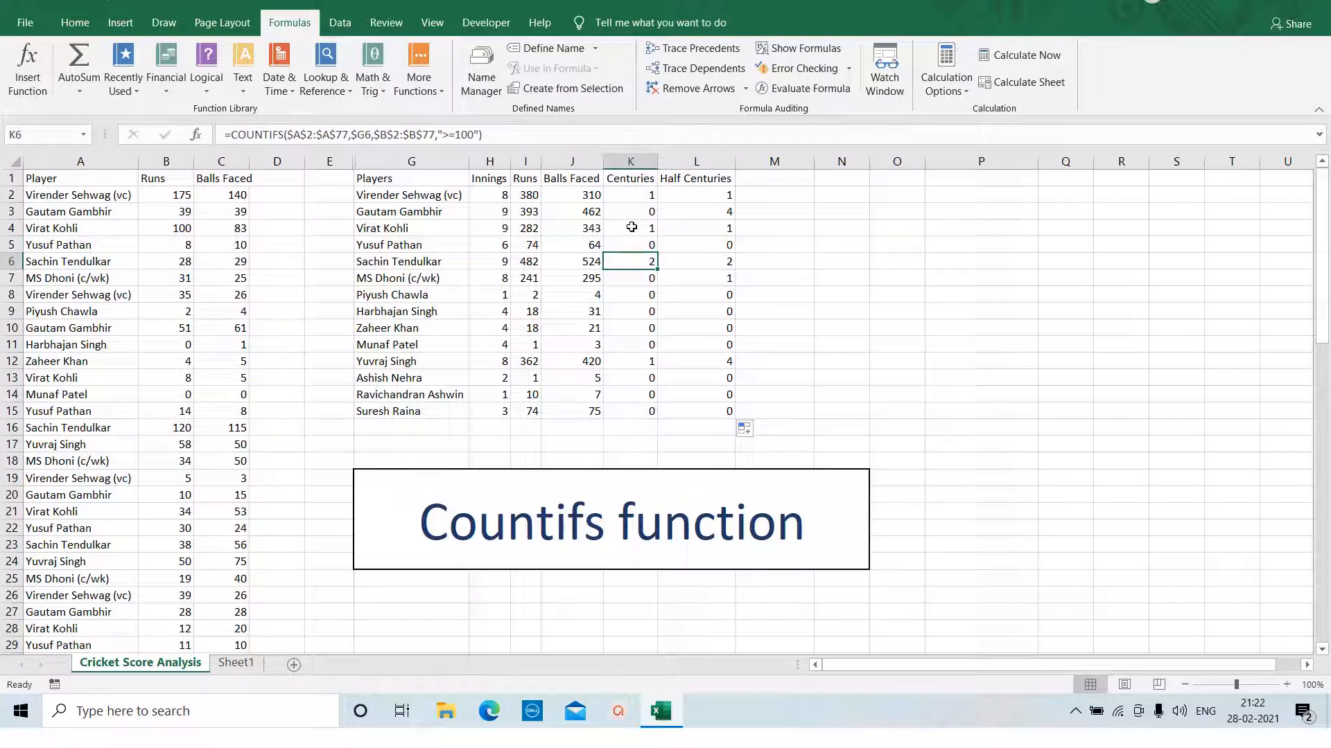
key(Right)
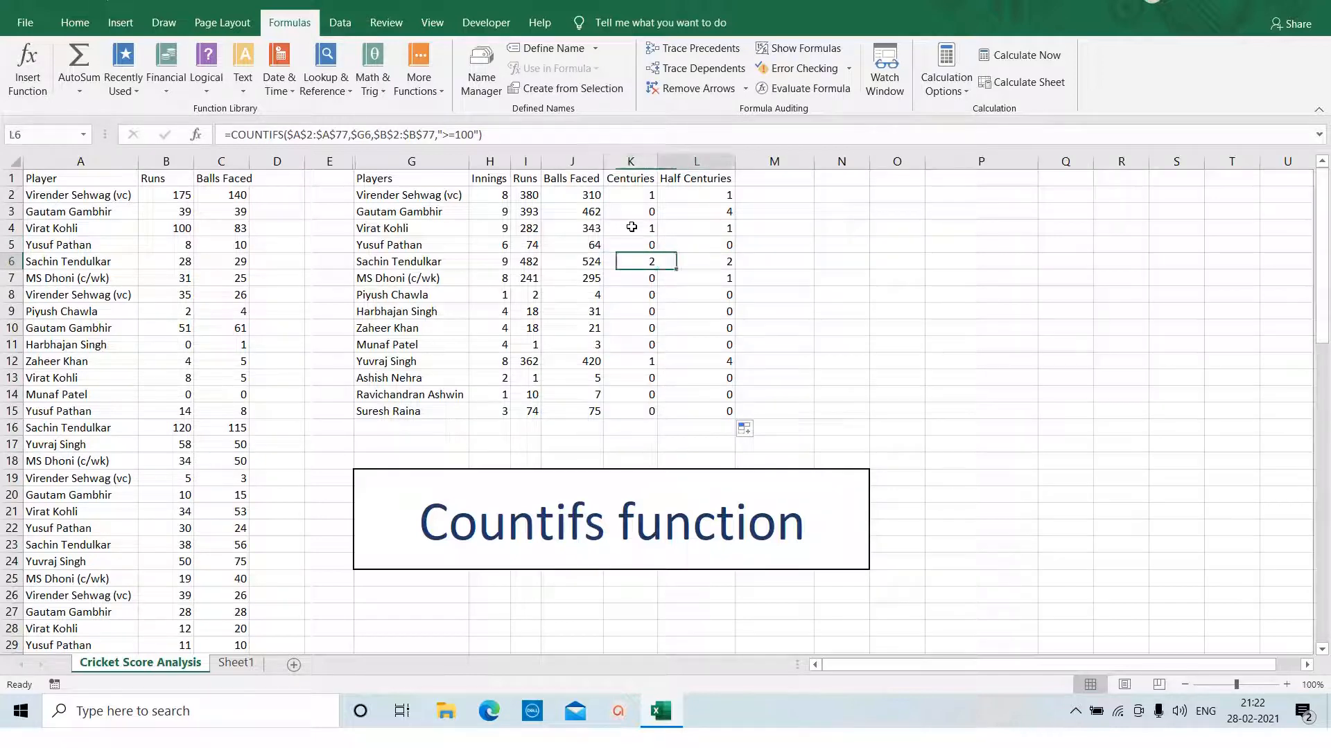
key(Down)
key(Down)
key(Down)
key(Down)
key(Down)
key(Down)
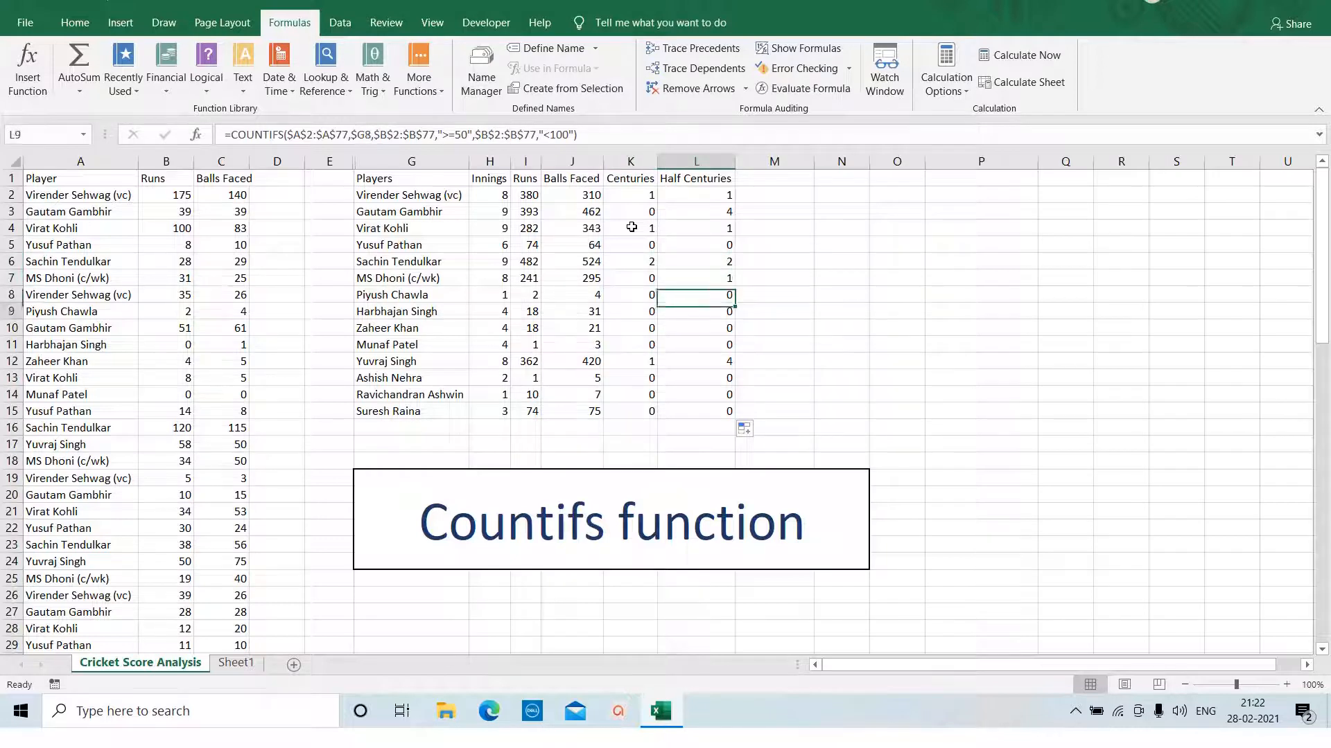
key(Left)
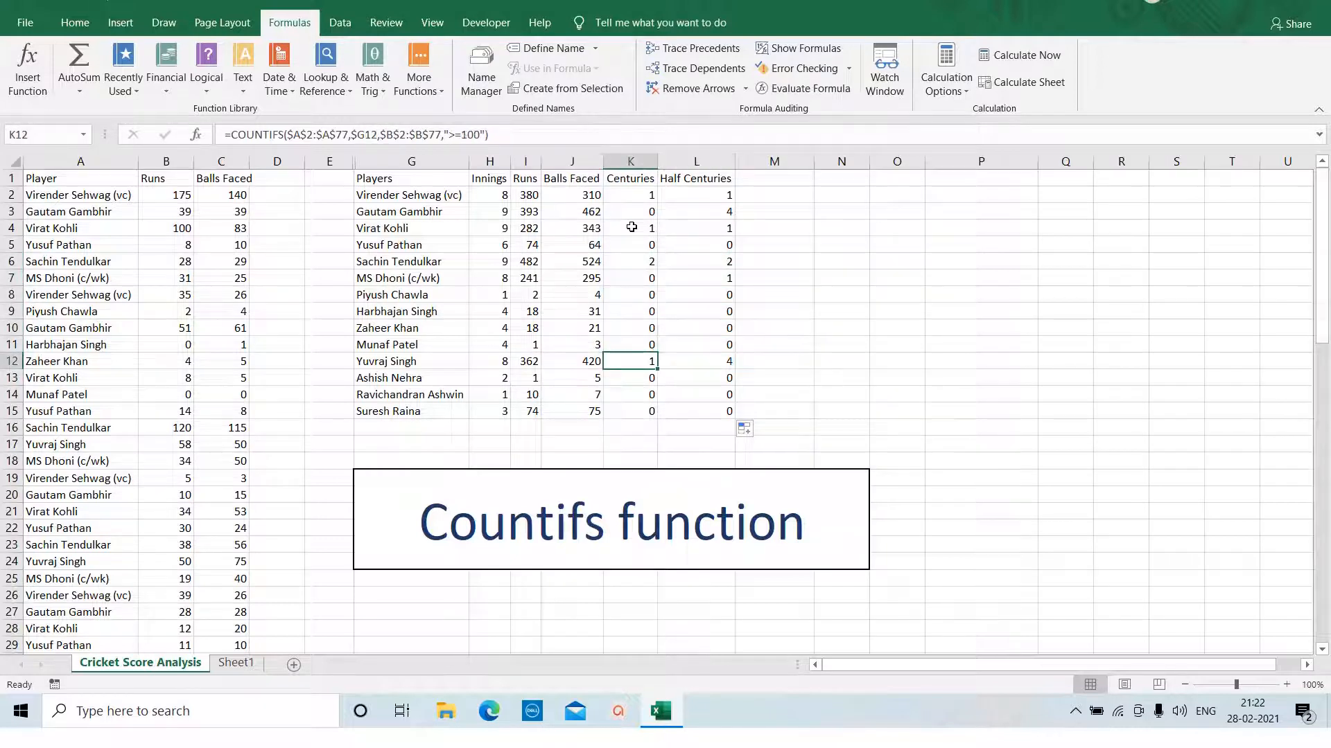
key(Right)
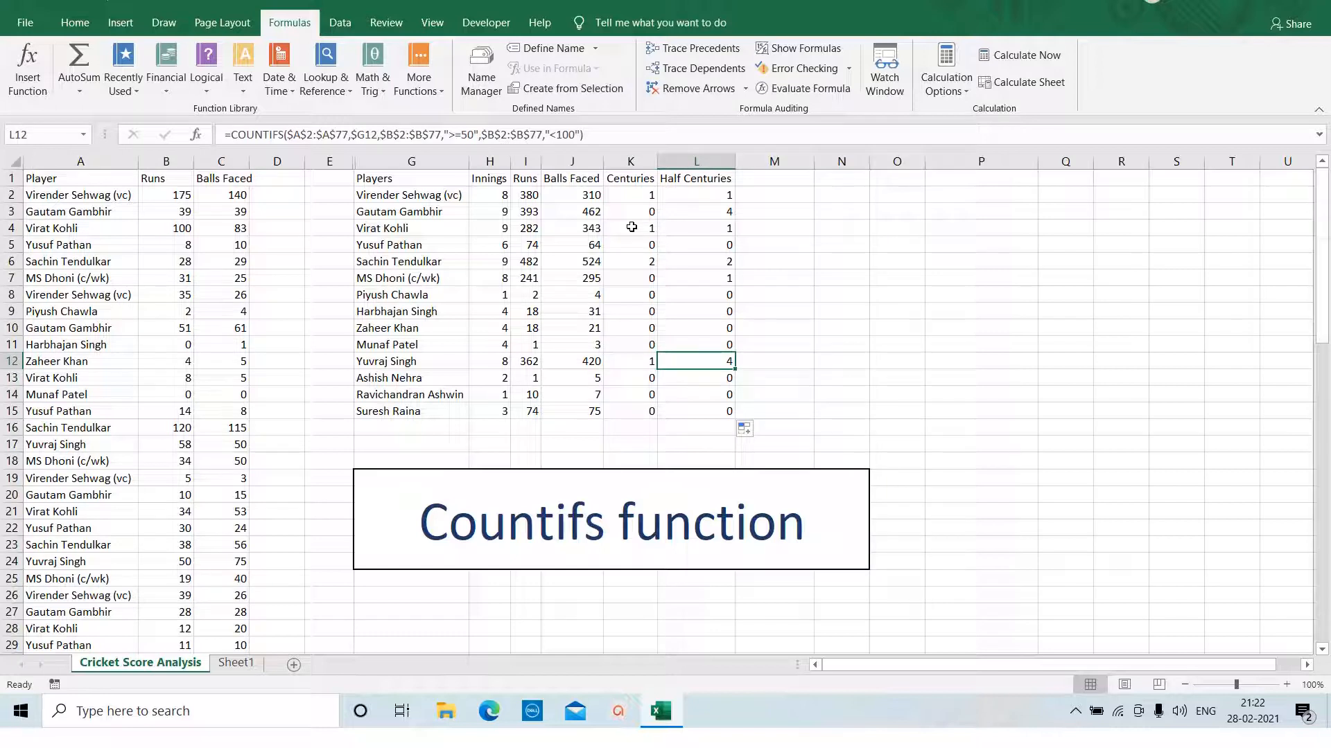
- Turn on filters for the score data and filter the Player column to Sachin Tendulkar by searching for "sac"
click(90, 176)
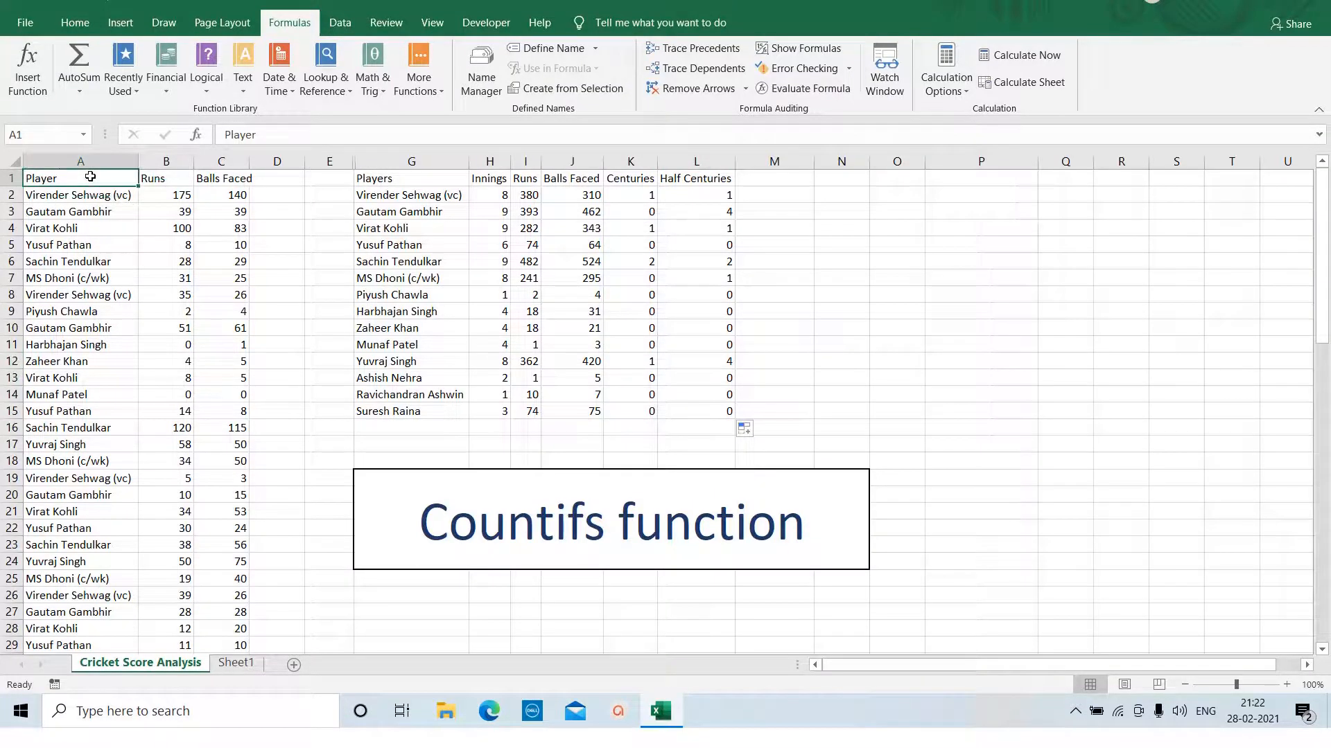
key(alt+d)
key(f)
key(f)
click(130, 179)
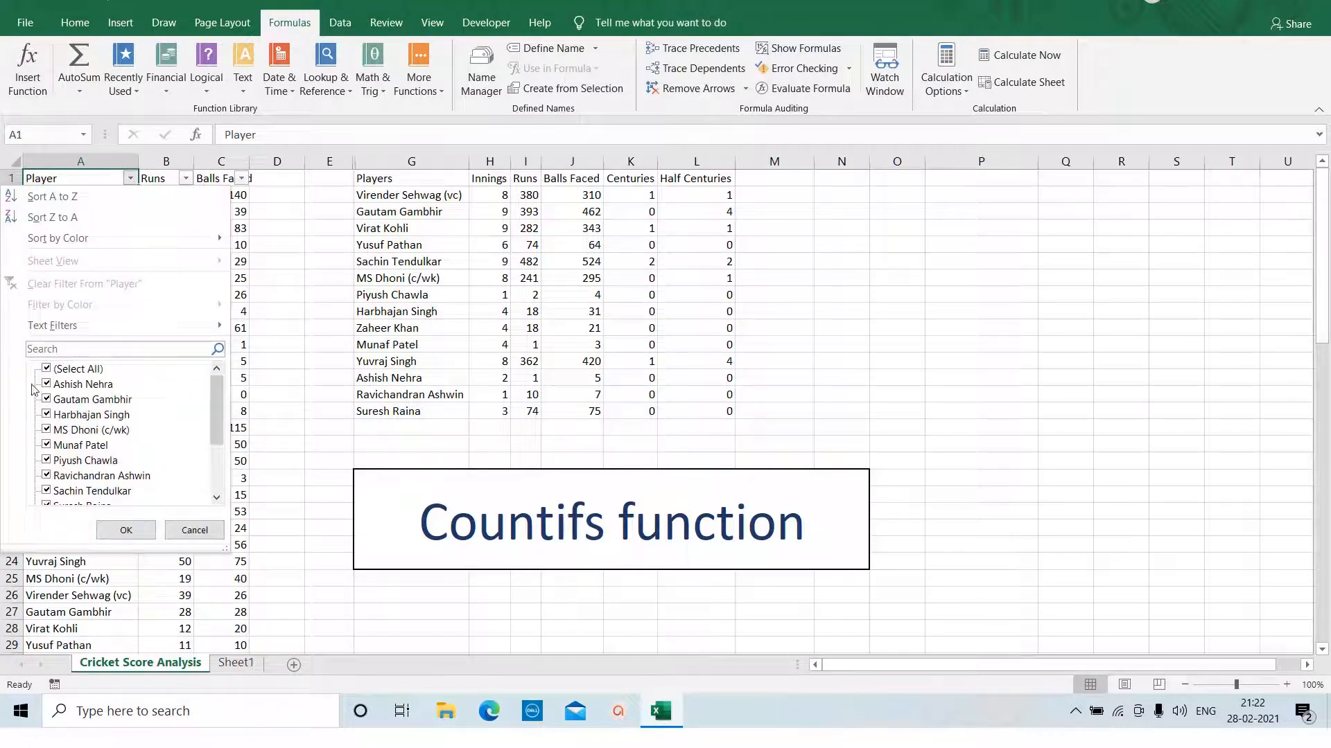
click(59, 352)
text(sacu)
key(BackSpace)
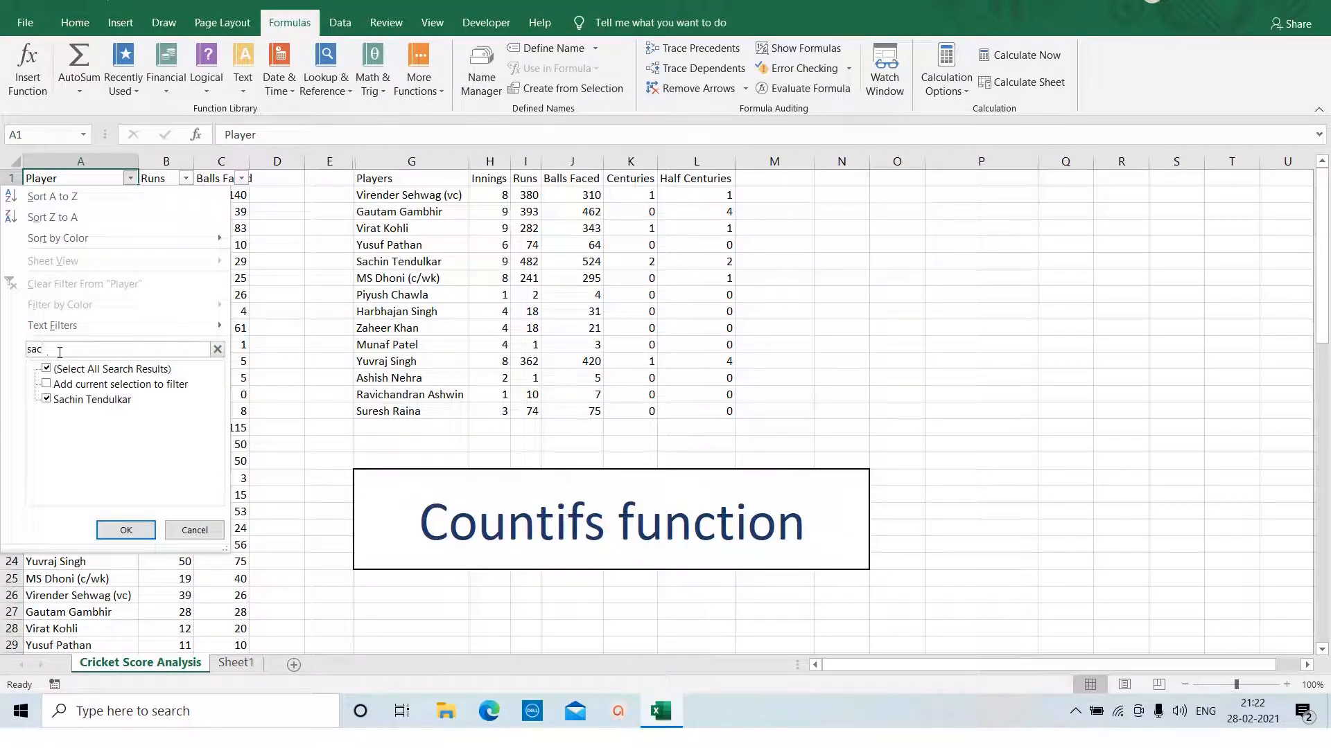
click(125, 530)
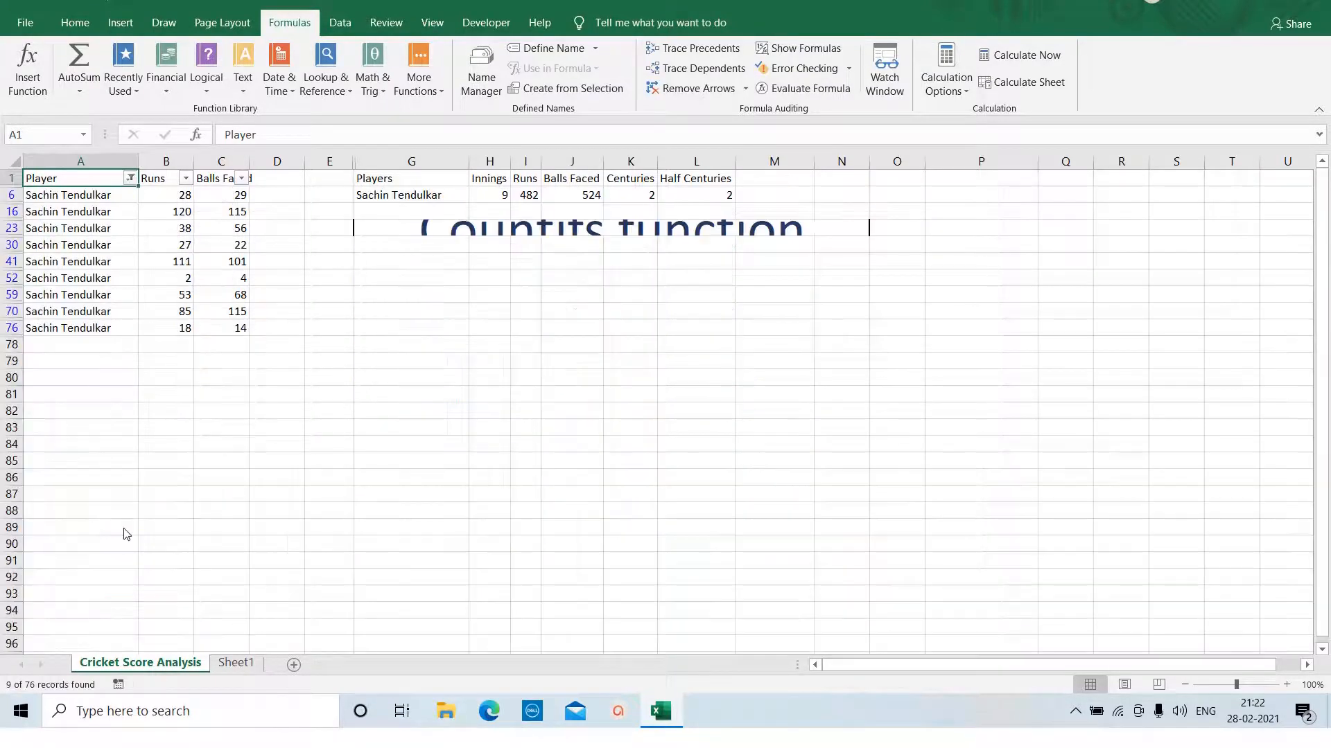
- Check Sachin Tendulkar's centuries in B16 and B41 and half centuries in B59 and B70 against the counts
click(170, 212)
click(170, 260)
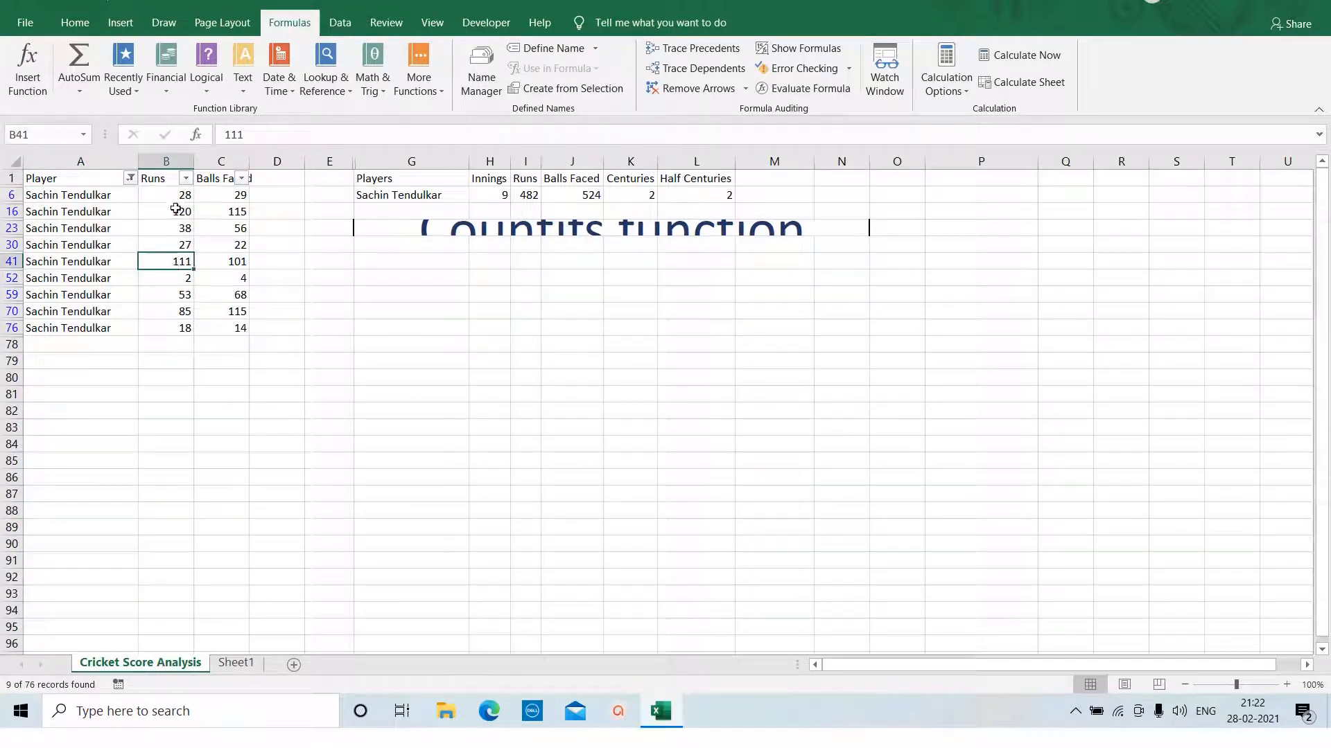
click(174, 298)
click(179, 314)
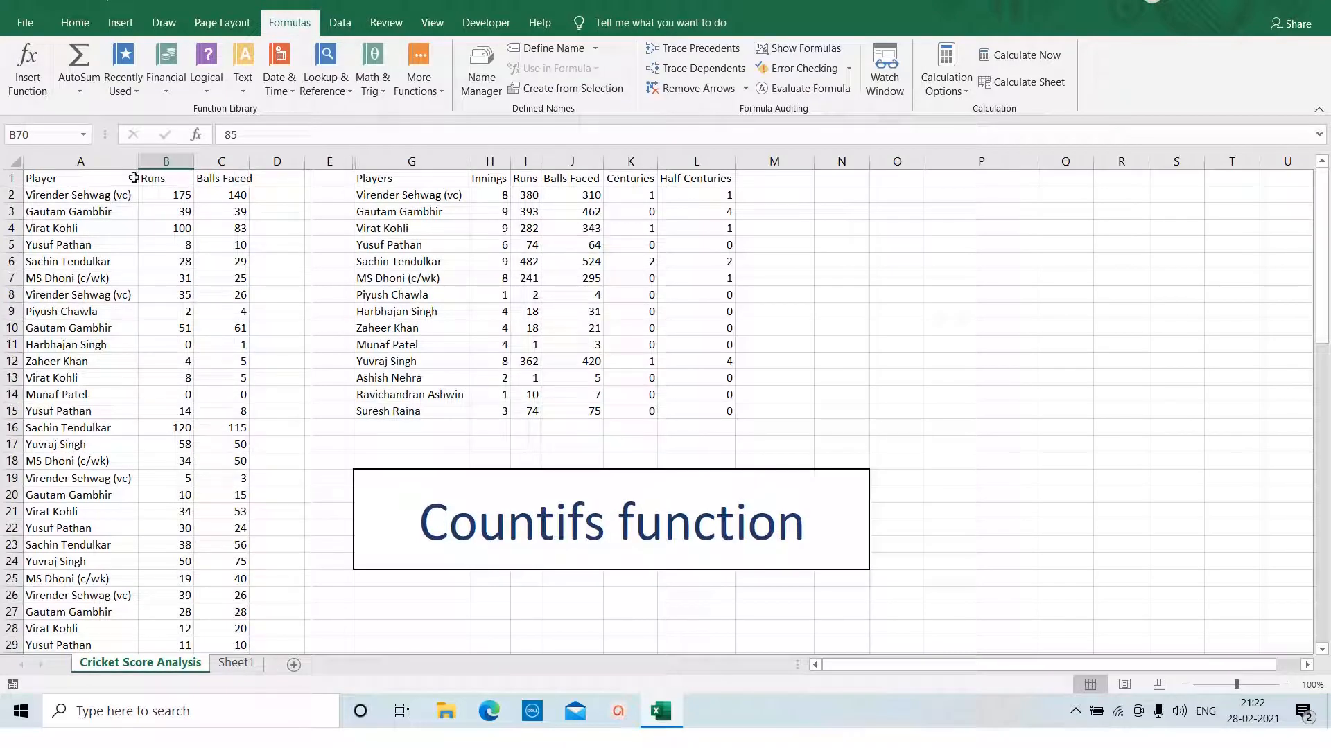
- Turn on filters for the full score data and filter the Player column to Virender Sehwag by searching for "viren"
click(109, 182)
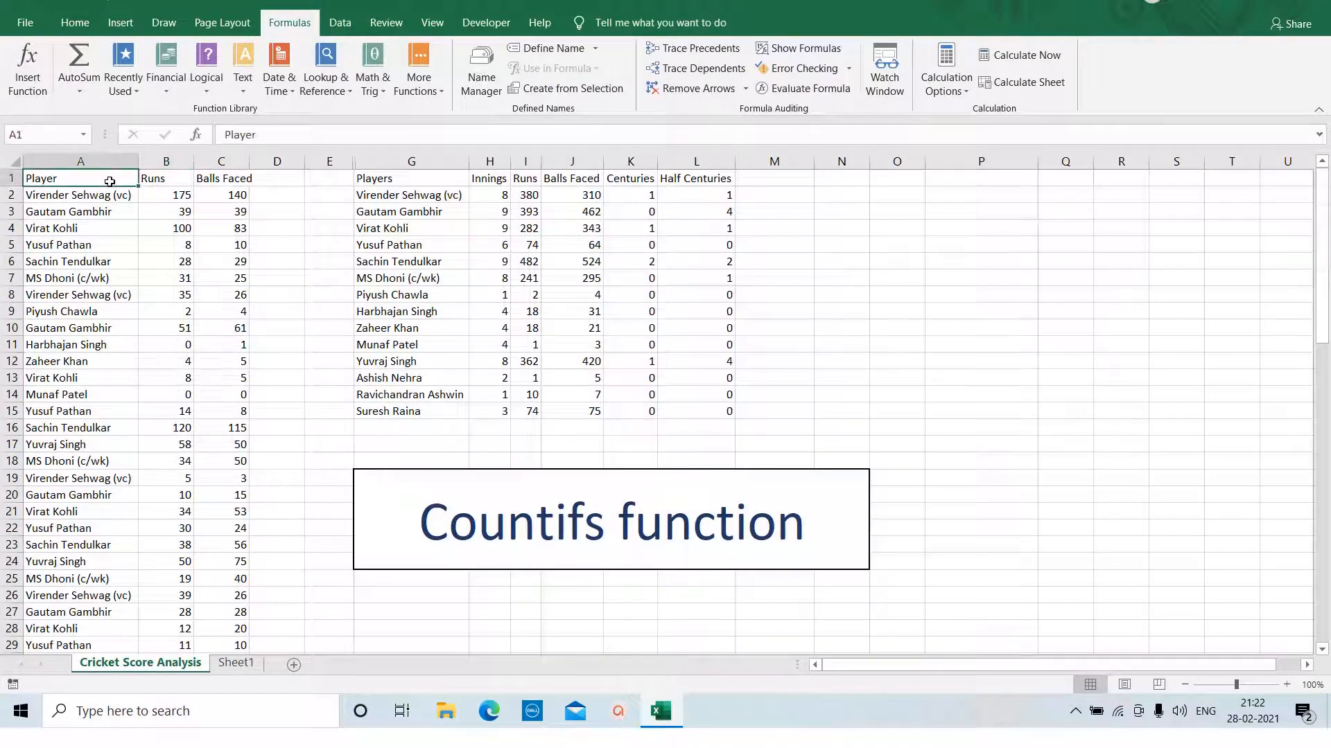
key(alt+d)
key(f)
key(f)
click(130, 178)
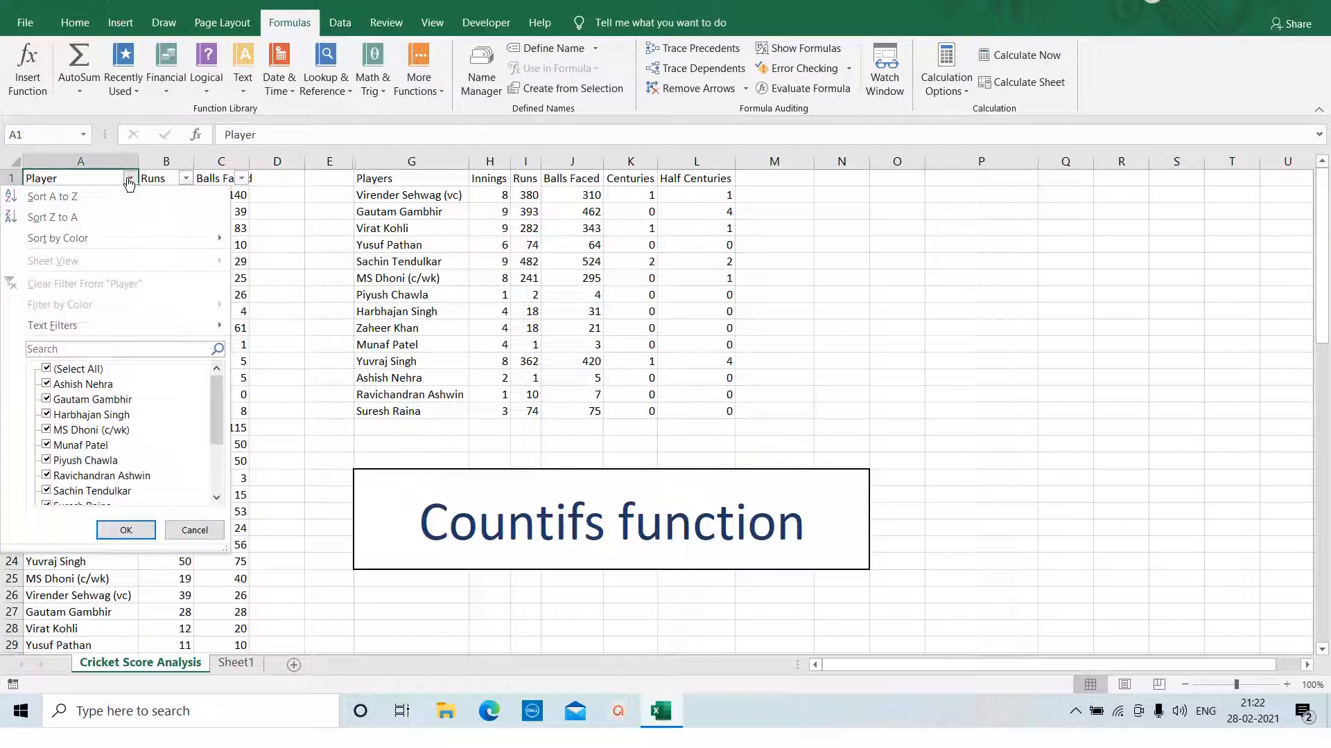
click(73, 349)
text(viren)
click(126, 531)
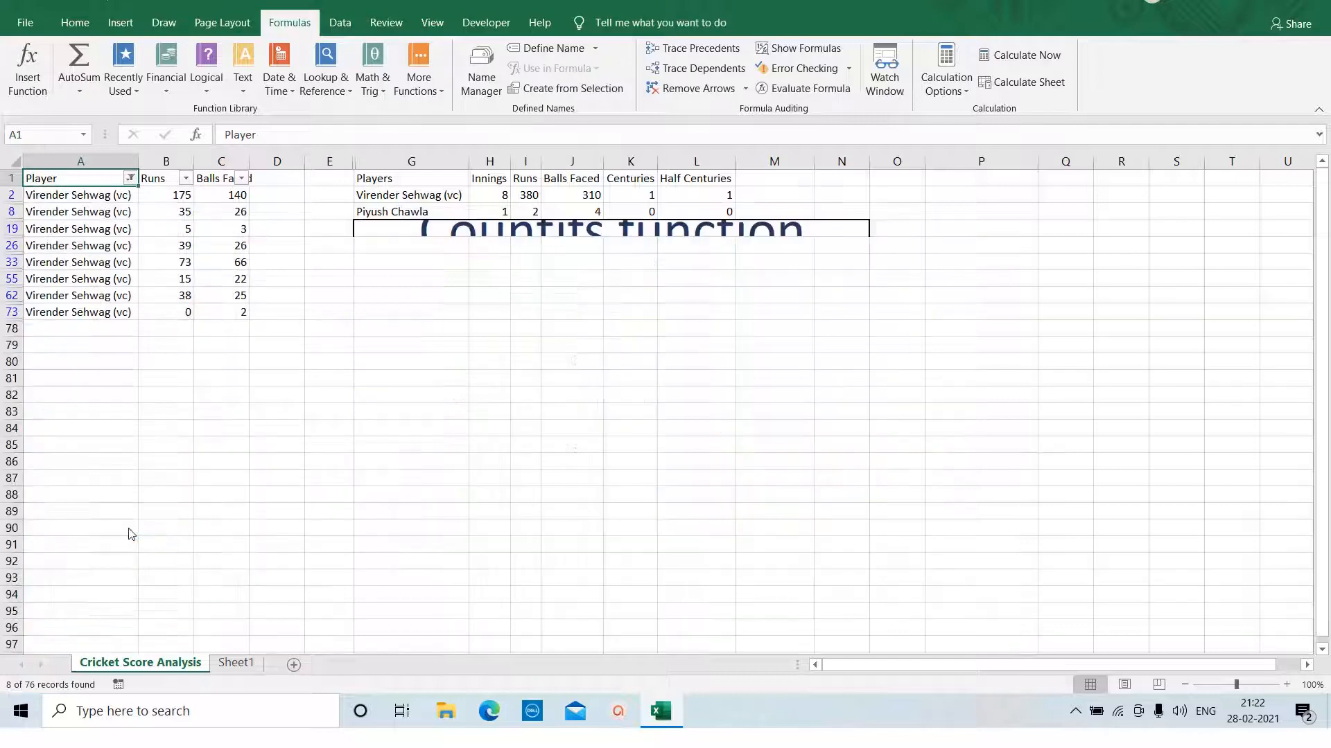
- Go through Virender Sehwag's filtered runs from B2 to B33 to check his century and half-century counts
click(172, 195)
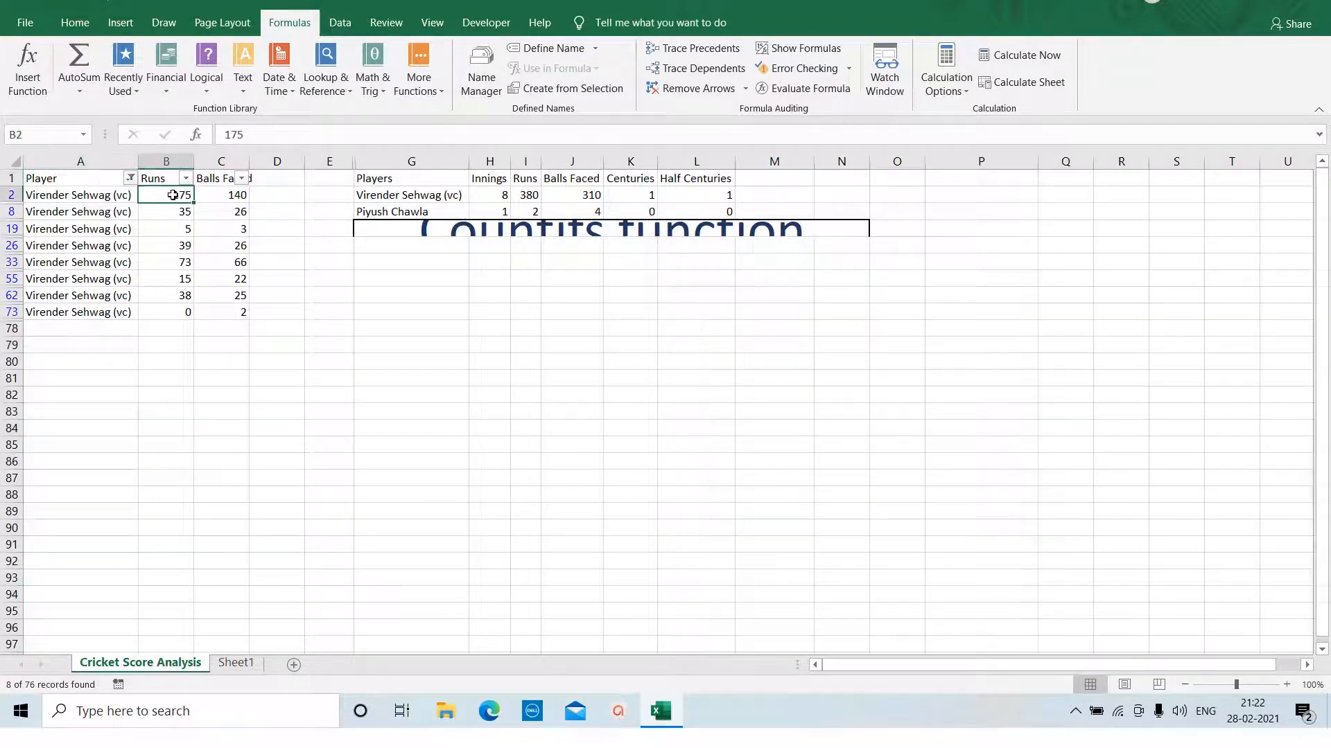
key(Down)
key(Down)
key(Down)
key(Down)
key(Down)
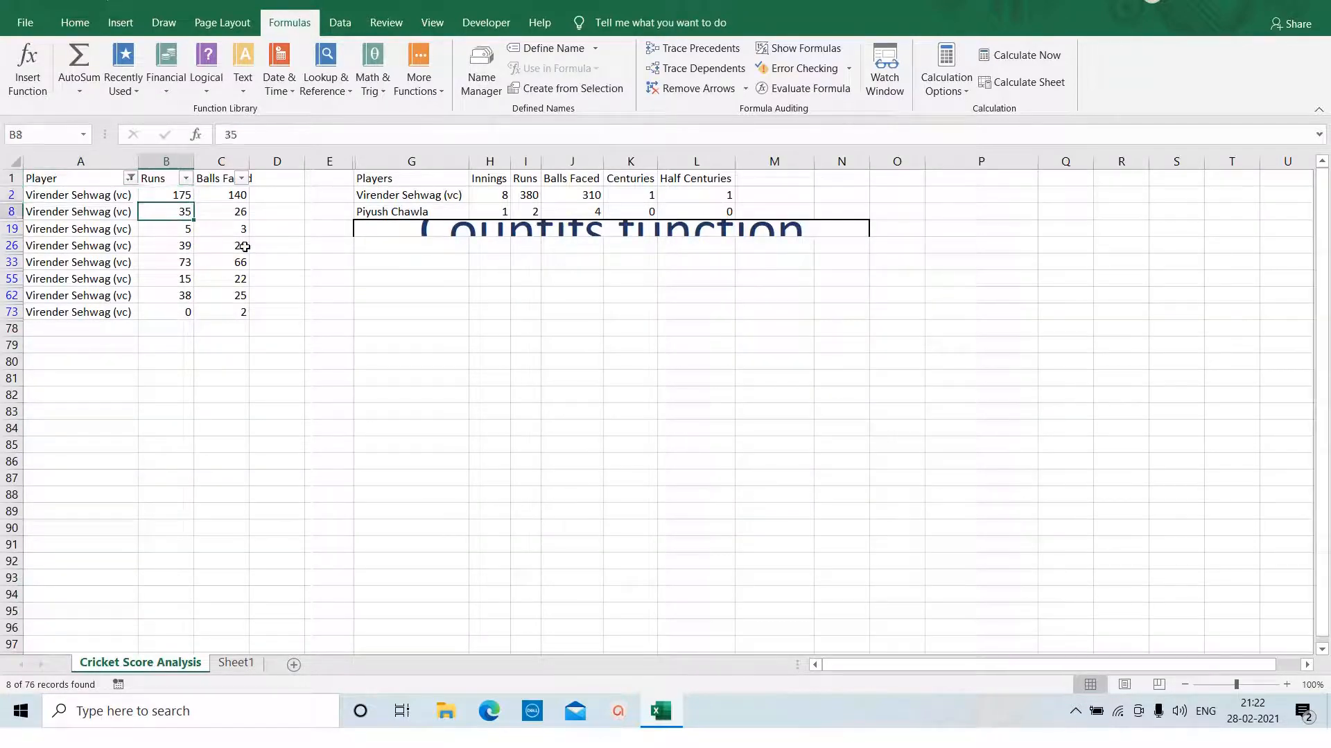
key(Up)
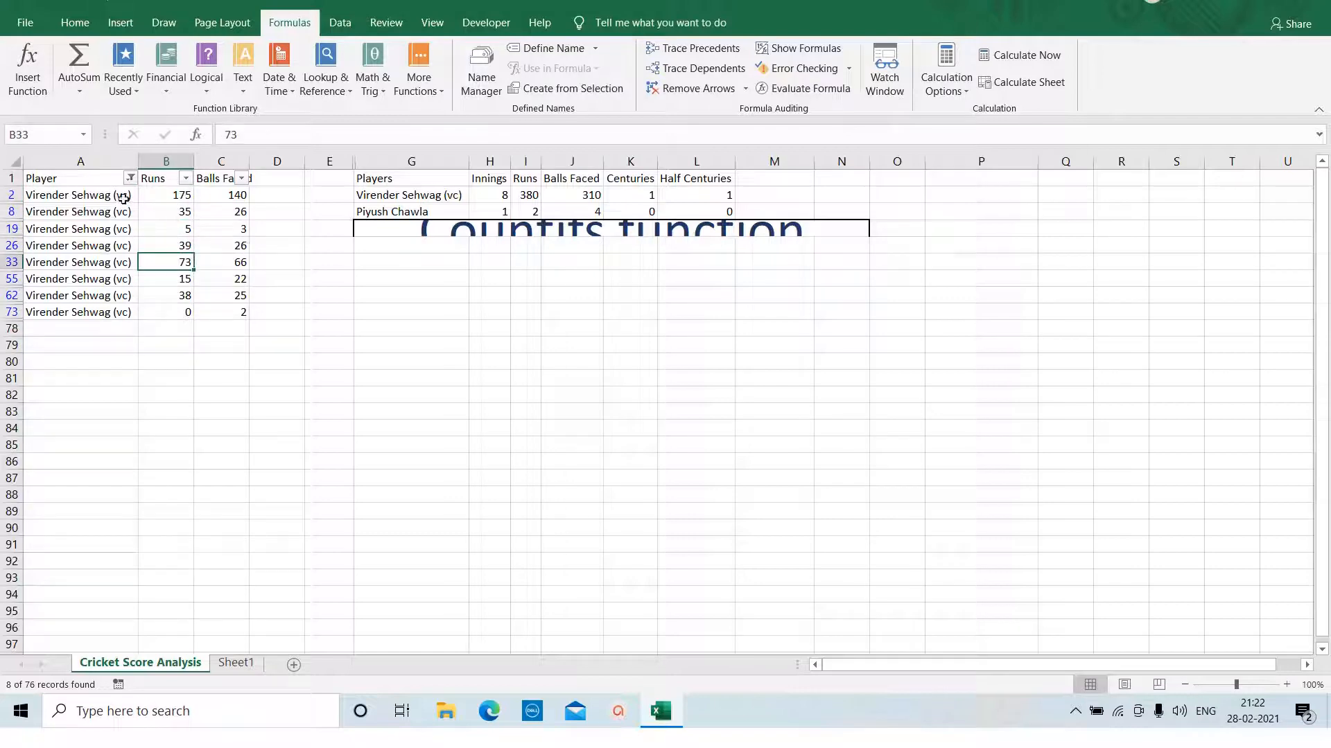
- Turn off the filters on the score data to show all players again
key(alt+d)
key(f)
key(f)
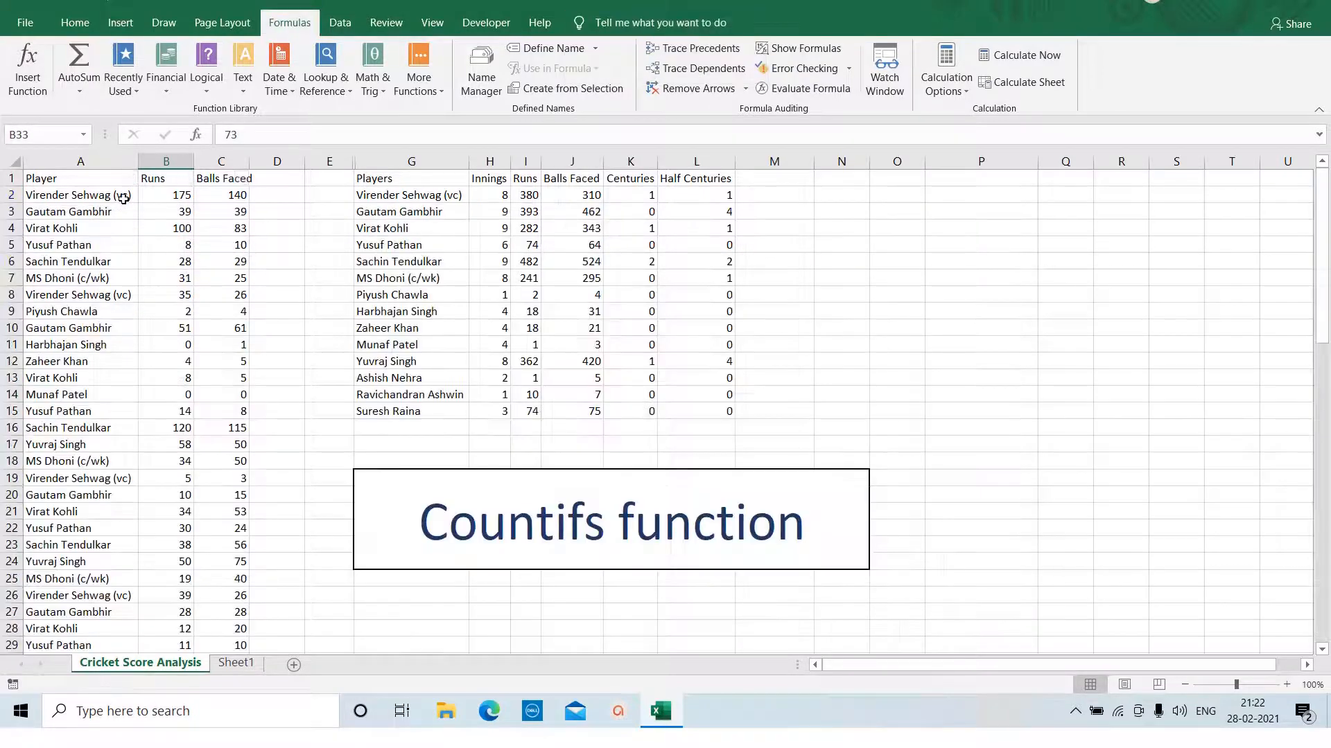